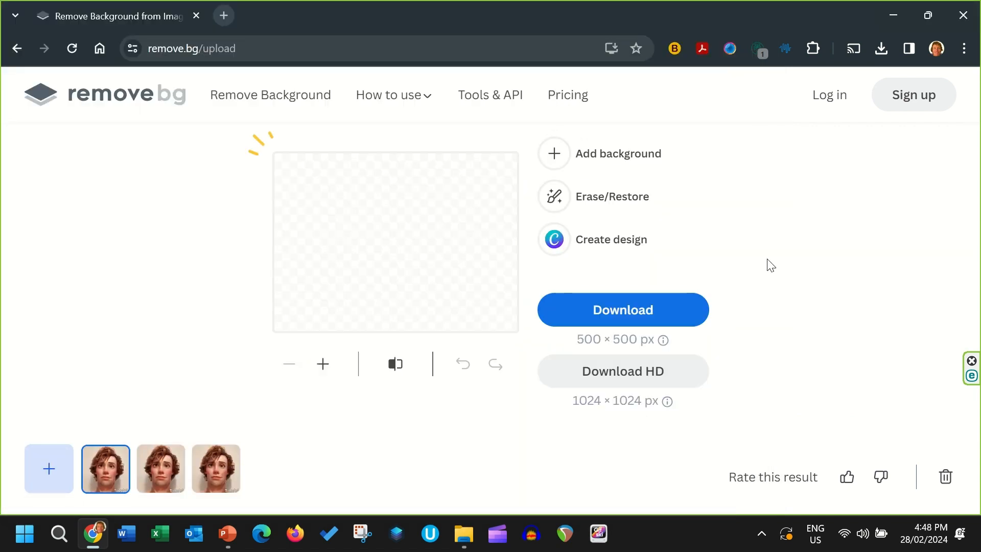
Download the background-removed face image at 500 × 500 px.
left_click(635, 313)
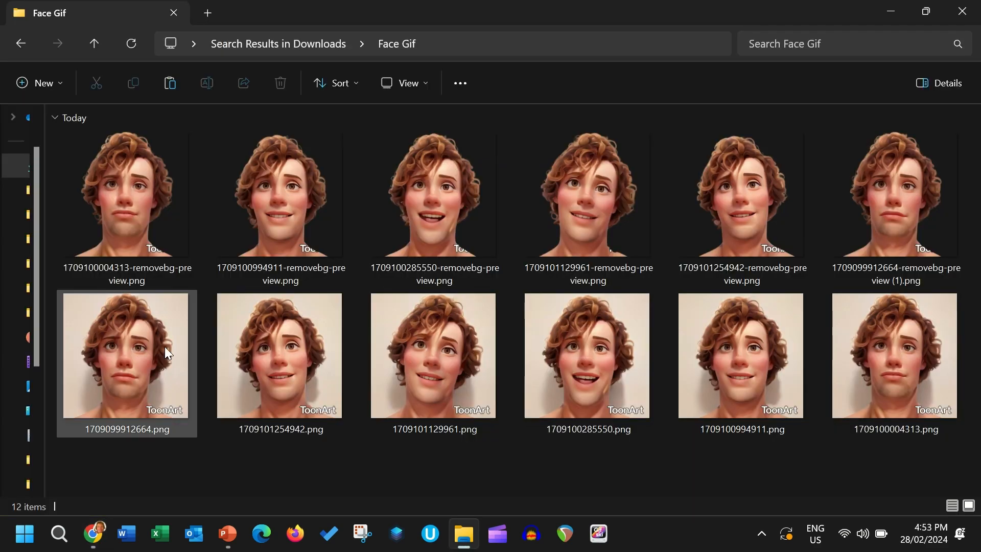
Copy the six background-removed face images from the Face Gif folder and paste them into the Face Maker slide in PowerPoint.
left_click(170, 228)
left_click(894, 201, "shift")
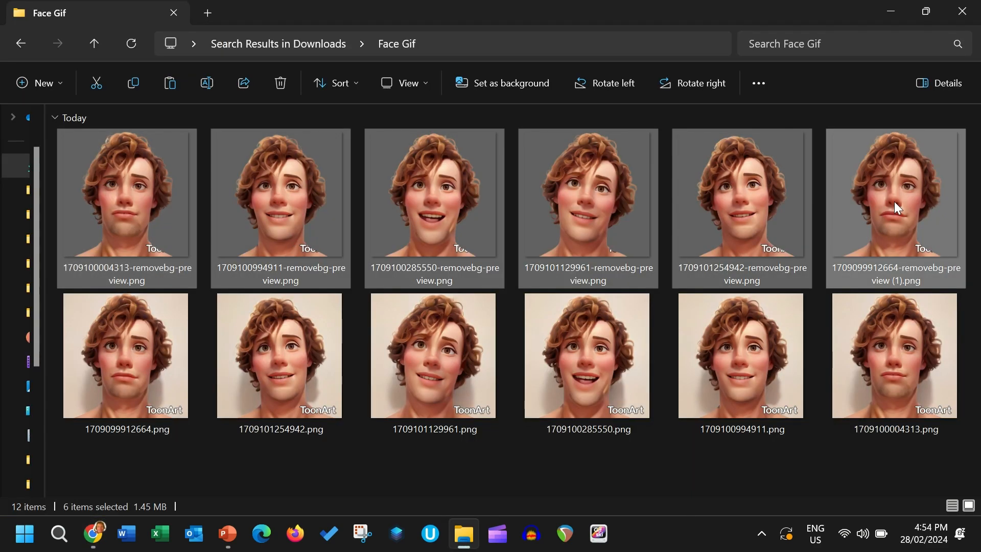
left_click(227, 534)
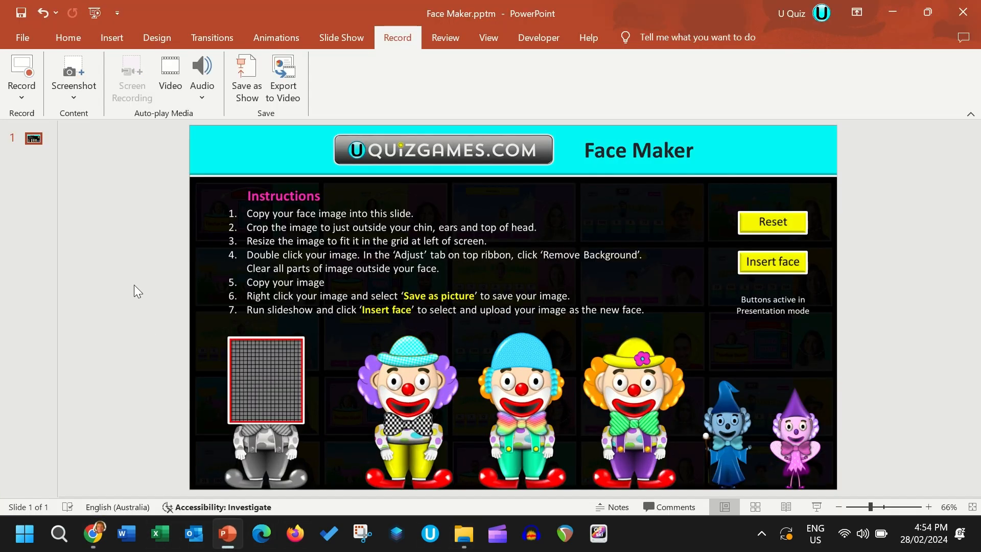
key("ctrl+v")
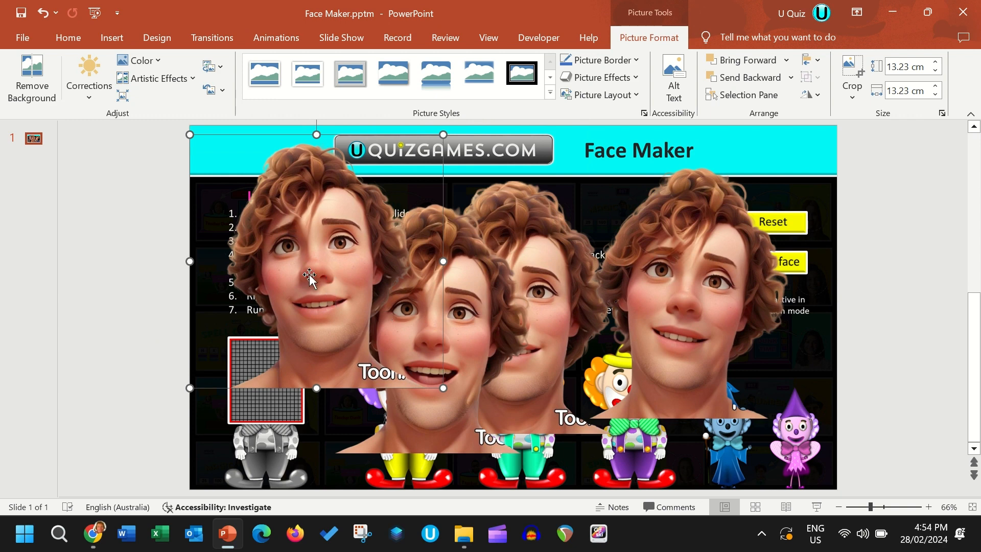
Shrink the frontmost face picture to about 4.9 cm square and place it over the grid above the grey body.
left_click_drag(309, 276, 348, 348)
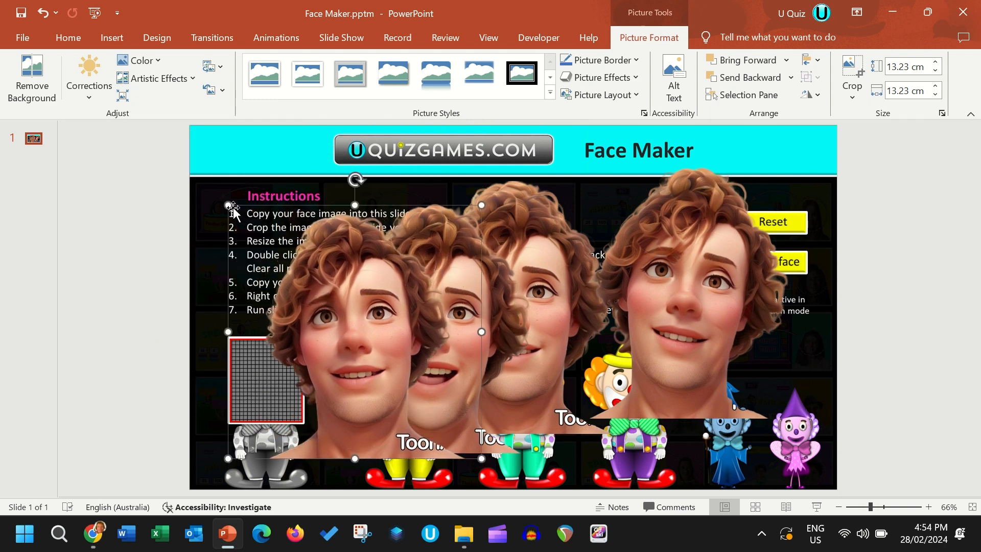
left_click_drag(232, 207, 340, 317)
left_click_drag(409, 386, 310, 434)
Spread the remaining full-size face pictures apart across the slide so each one can be selected.
left_click(434, 378)
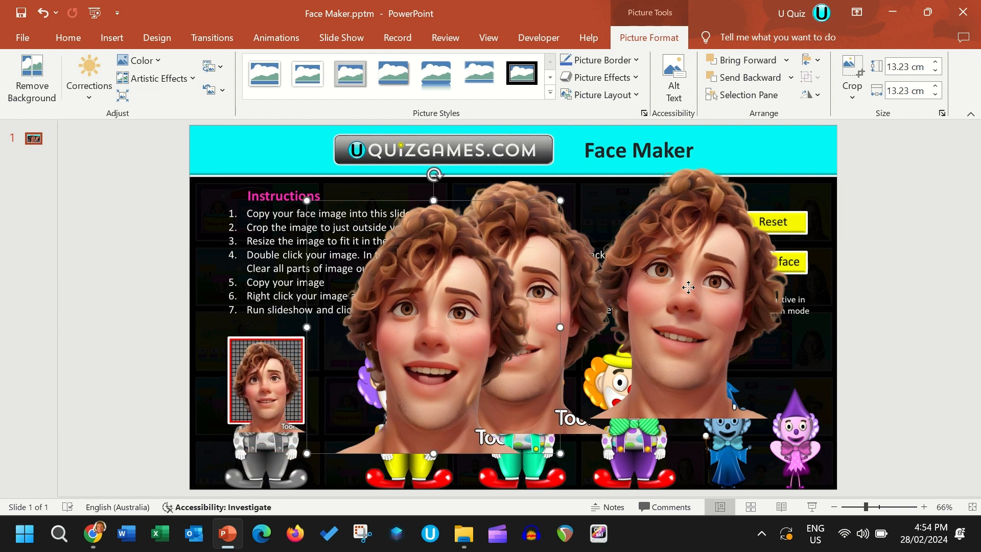
left_click_drag(688, 287, 815, 286)
left_click_drag(557, 264, 732, 215)
left_click_drag(464, 292, 365, 255)
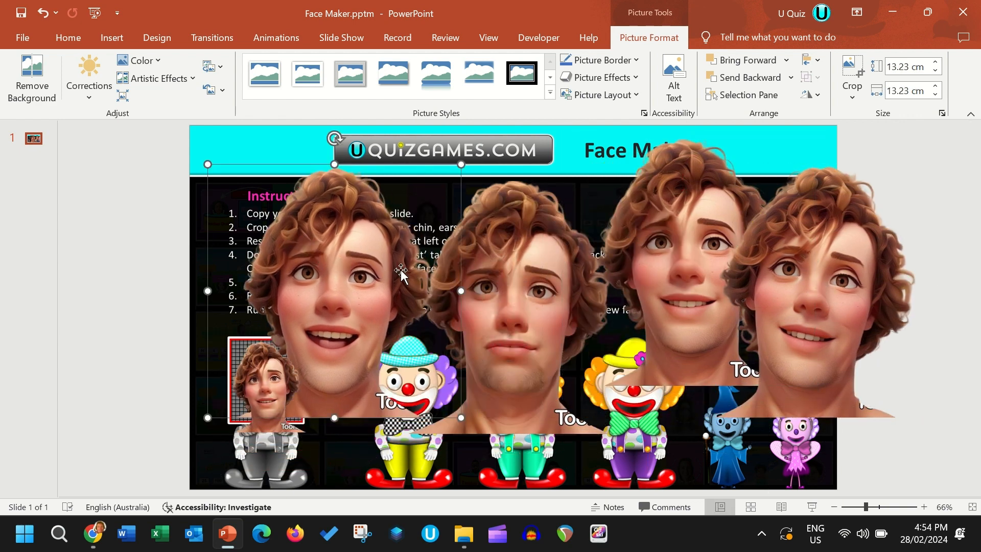
left_click_drag(539, 295, 560, 366)
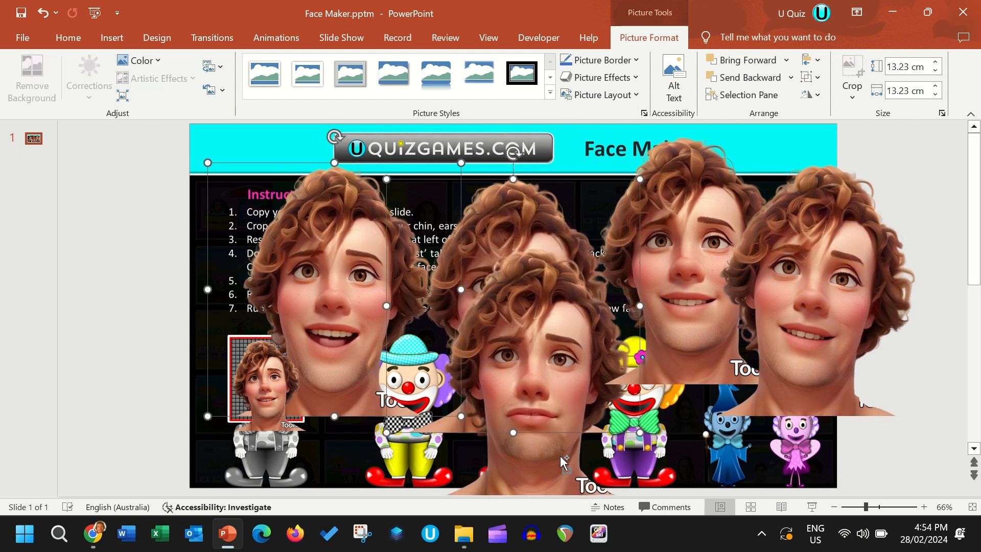
Select the five remaining large face pictures together and set their height to 4.89 cm.
left_click_drag(560, 455, 560, 456)
left_click(701, 225, "ctrl")
left_click(663, 168, "ctrl")
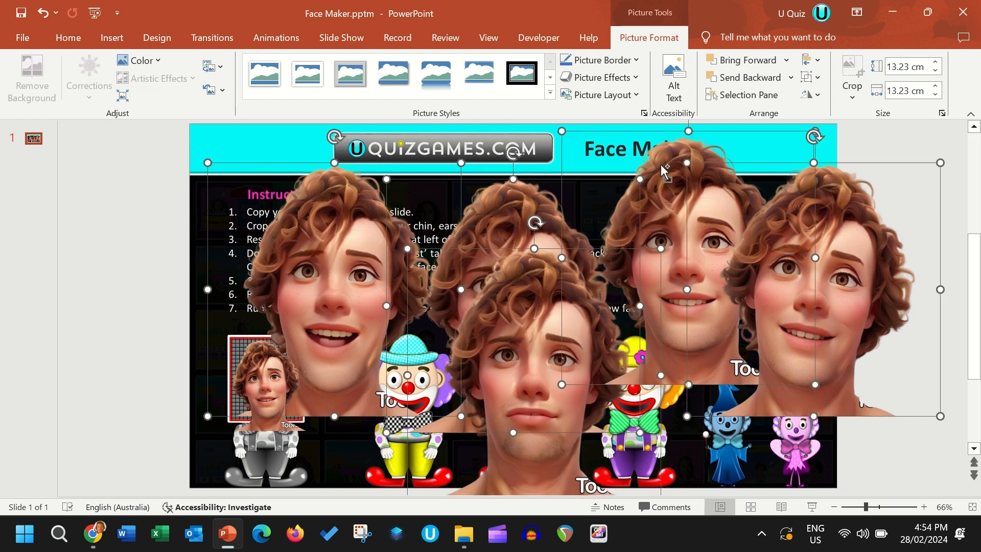
left_click(910, 67)
left_click(913, 67)
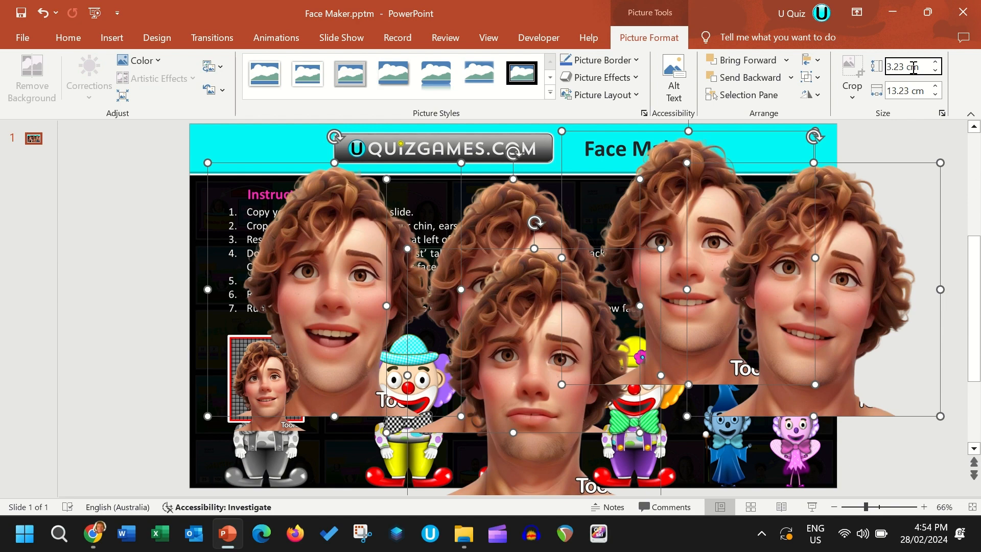
key("Return")
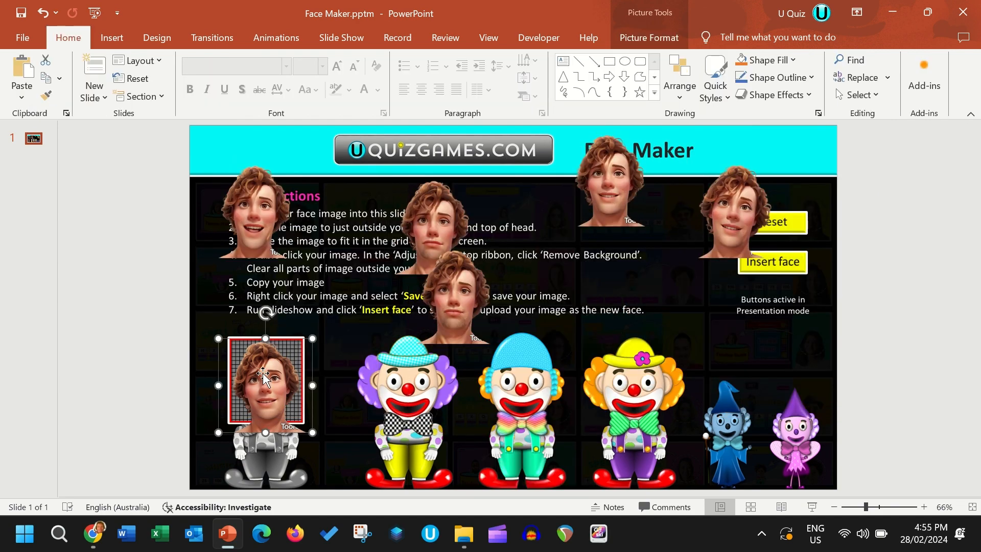
Crop the face picture on the grid to the red border, about 4.33 cm by 3.7 cm, and save it as a picture.
double_click(263, 373)
scroll(262, 372, "up", 8)
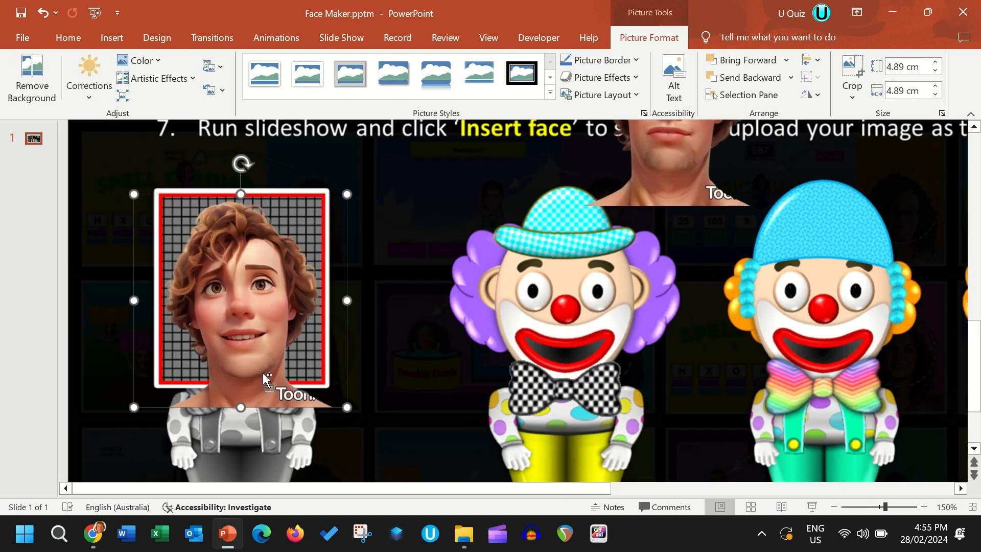
left_click(852, 74)
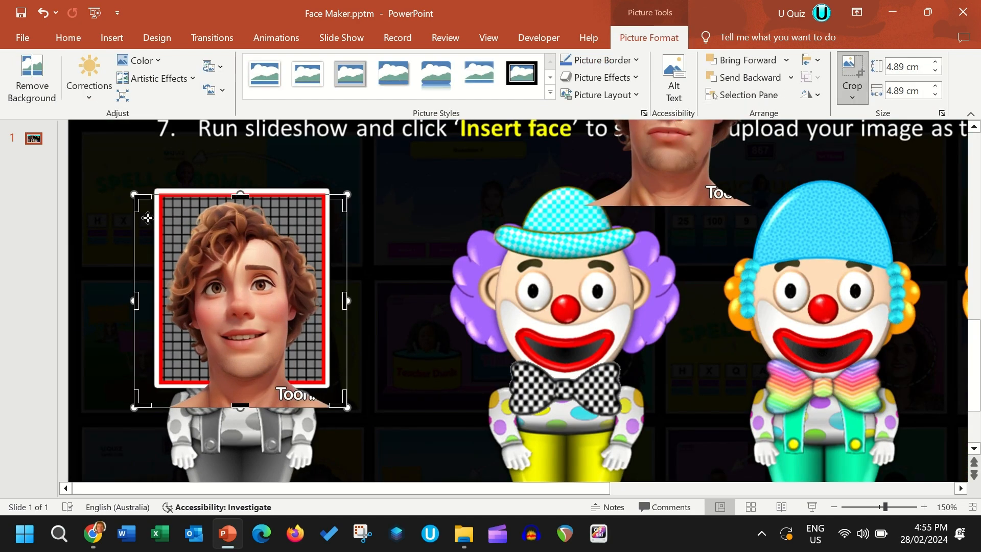
left_click_drag(137, 398, 164, 379)
left_click_drag(346, 200, 325, 195)
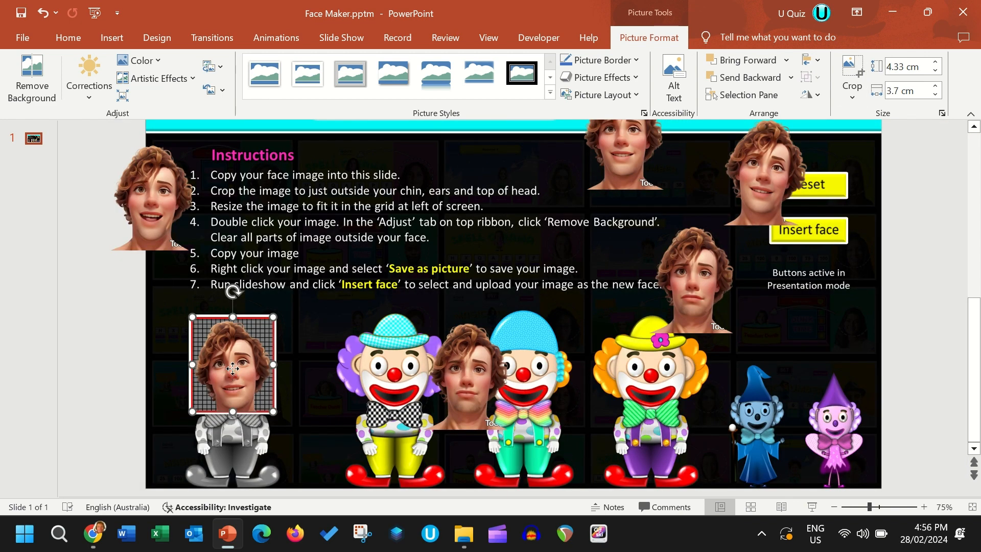
right_click(233, 368)
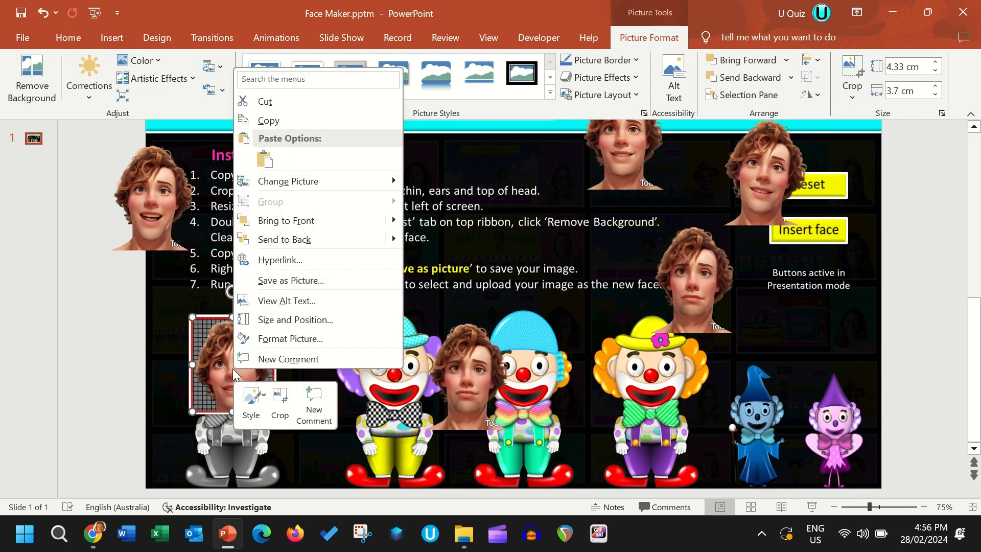
left_click(280, 284)
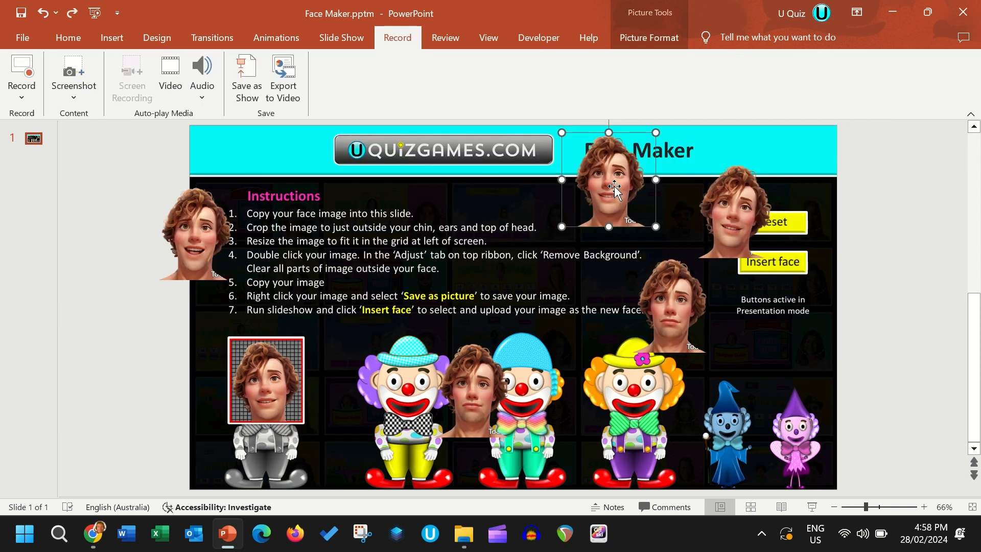
Show the list of slide objects and move Picture 39 to the front of the stacking order.
double_click(615, 189)
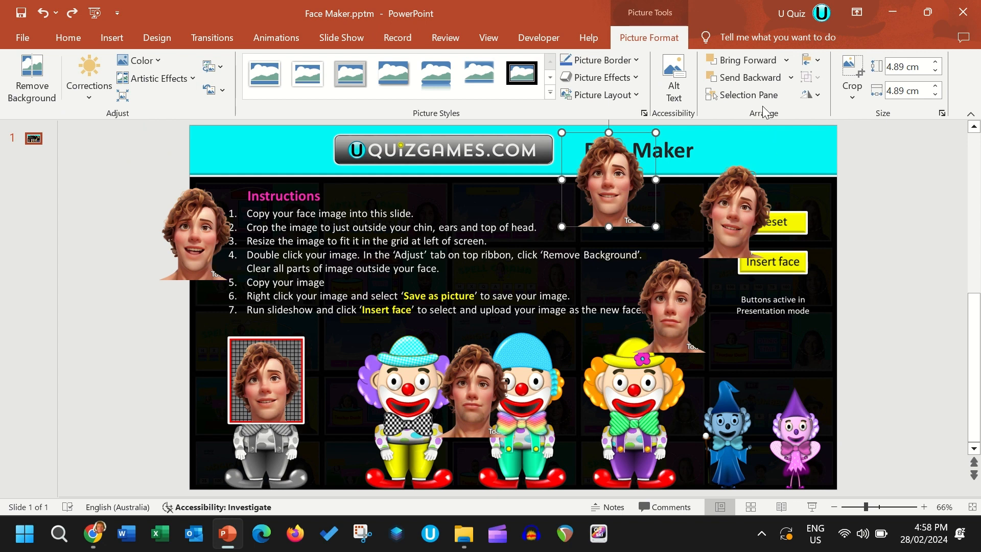
left_click(747, 95)
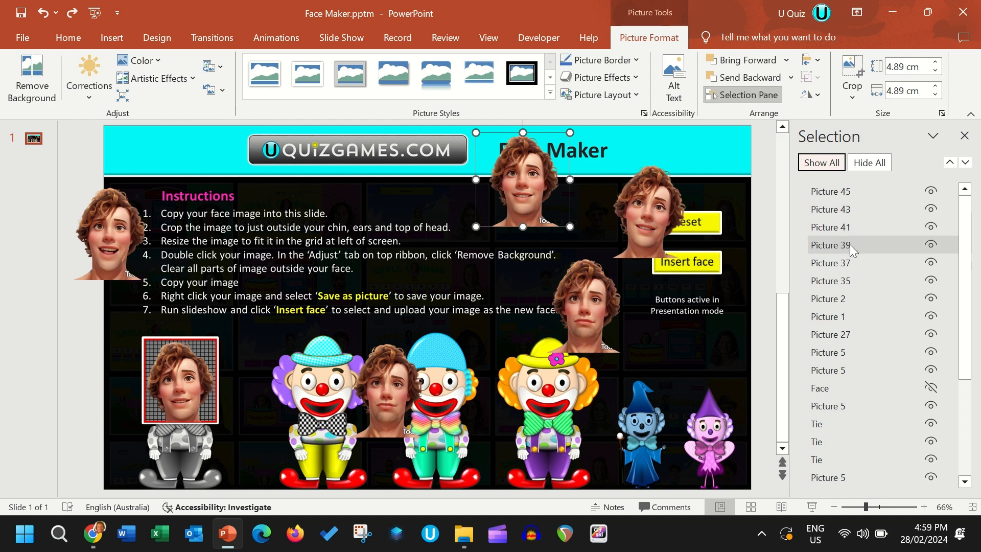
left_click_drag(851, 249, 840, 188)
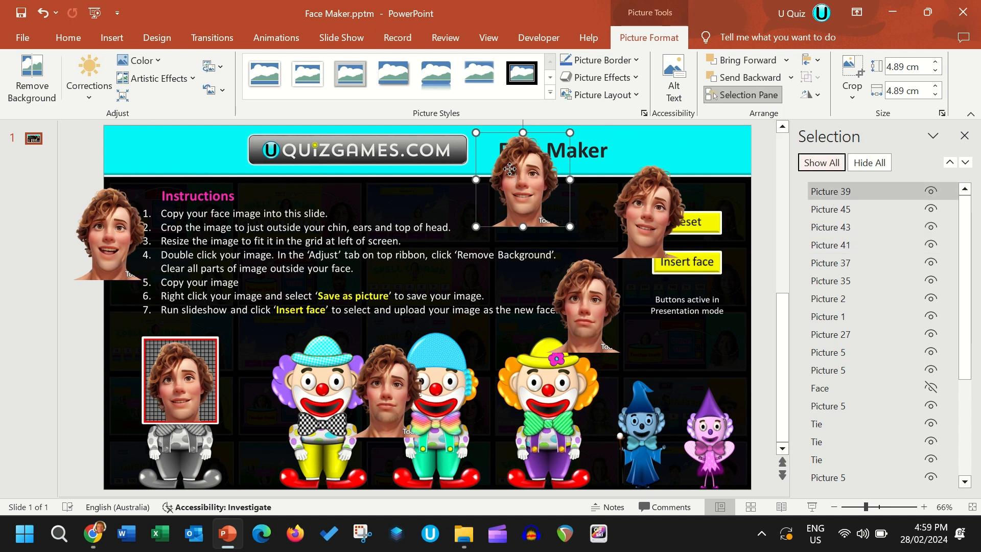
Align Picture 39 over the cropped face on the grid, hiding and showing it to compare the two faces' positions.
left_click_drag(510, 169, 168, 376)
scroll(196, 387, "up", 4)
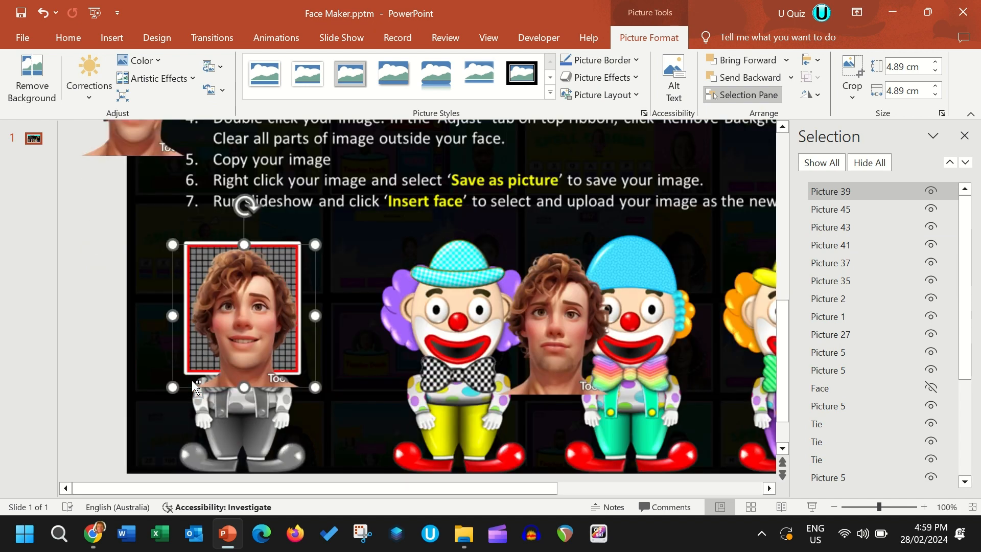
scroll(196, 387, "up", 5)
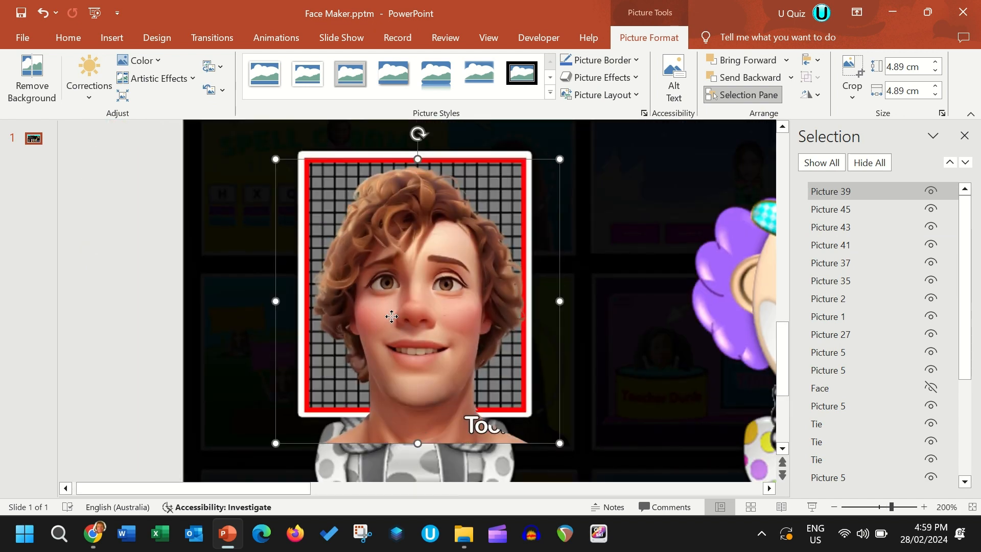
left_click_drag(391, 317, 389, 315)
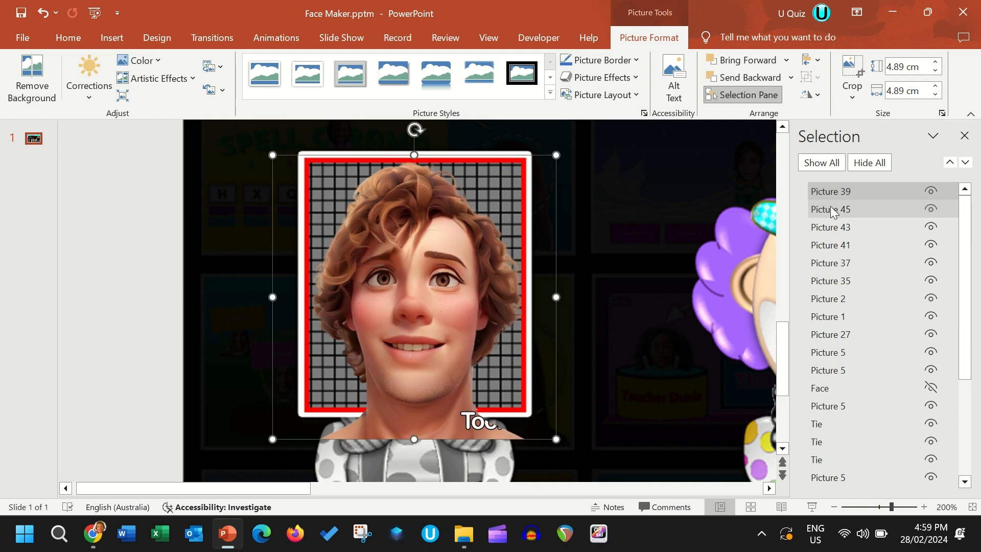
left_click(933, 191)
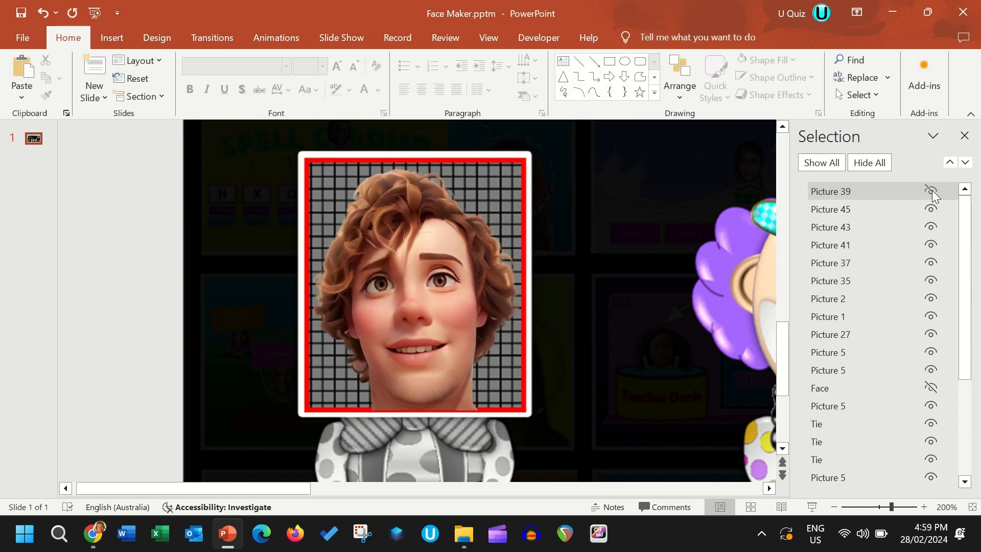
left_click(932, 191)
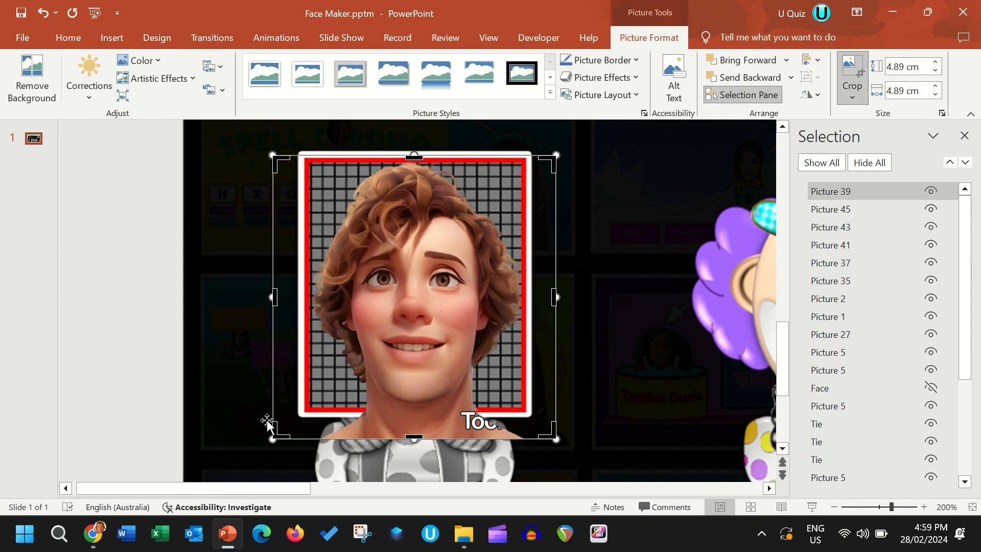
Crop Picture 39 to the grid's red border, about 4.33 cm high and 3.76 cm wide.
left_click_drag(273, 439, 308, 409)
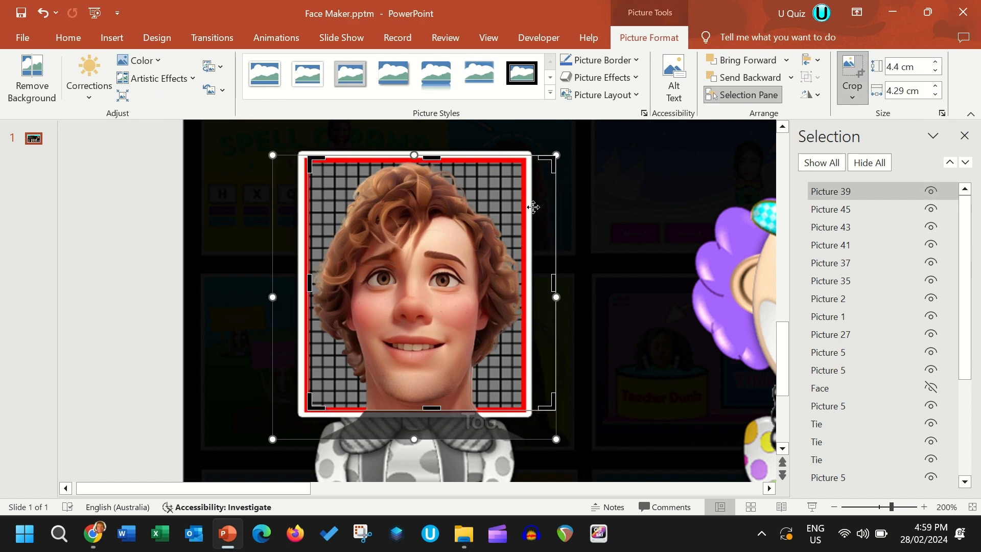
left_click_drag(554, 163, 526, 161)
right_click(471, 247)
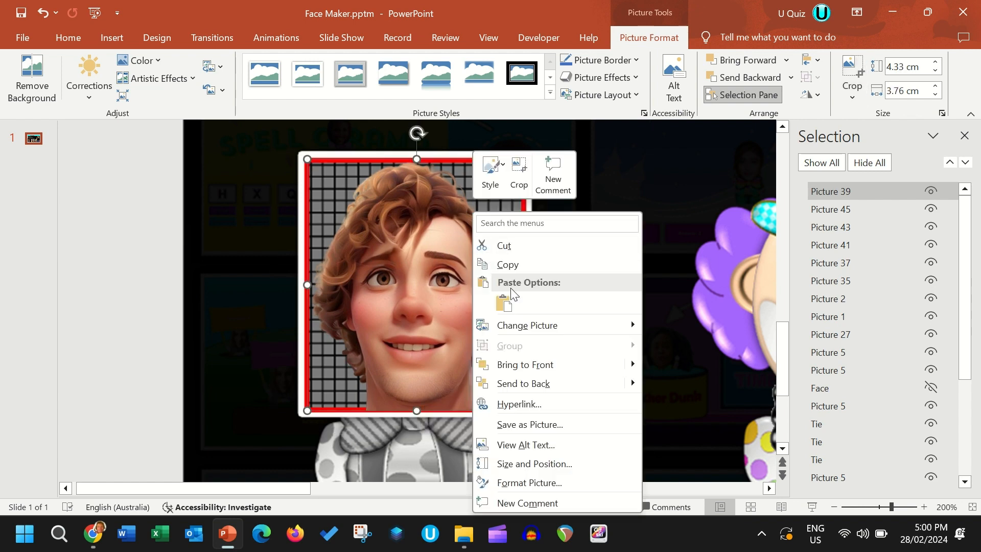
key("Escape")
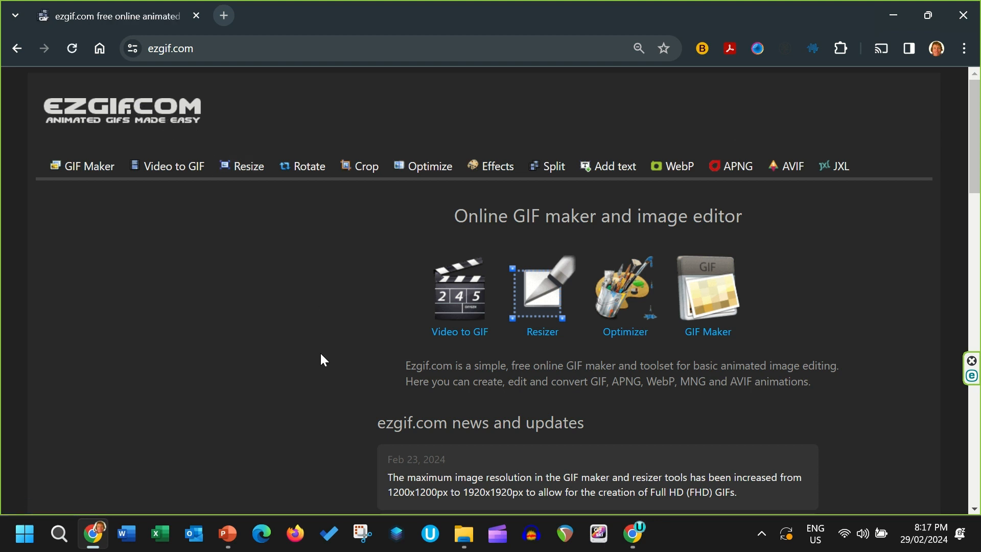
In ezgif.com's GIF Maker, upload Normal 1.png, Normal 2.png and Normal 3.png from the Face Gif folder.
left_click(95, 170)
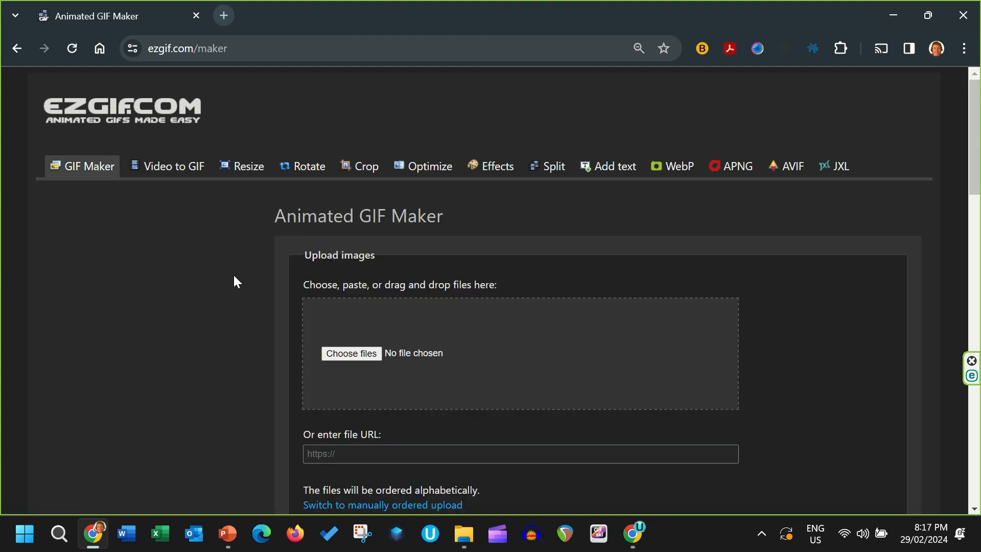
left_click(366, 355)
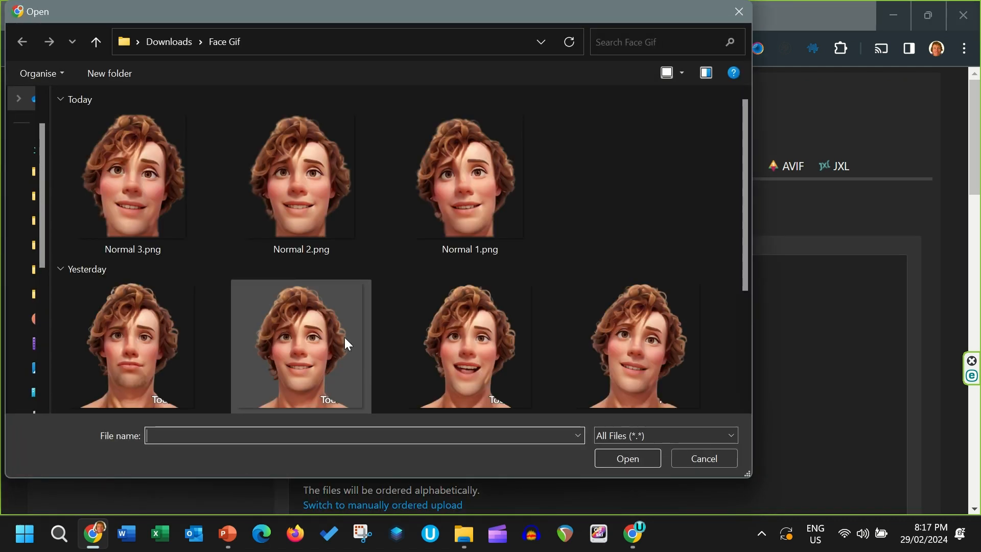
left_click(128, 180)
left_click(468, 219, "shift")
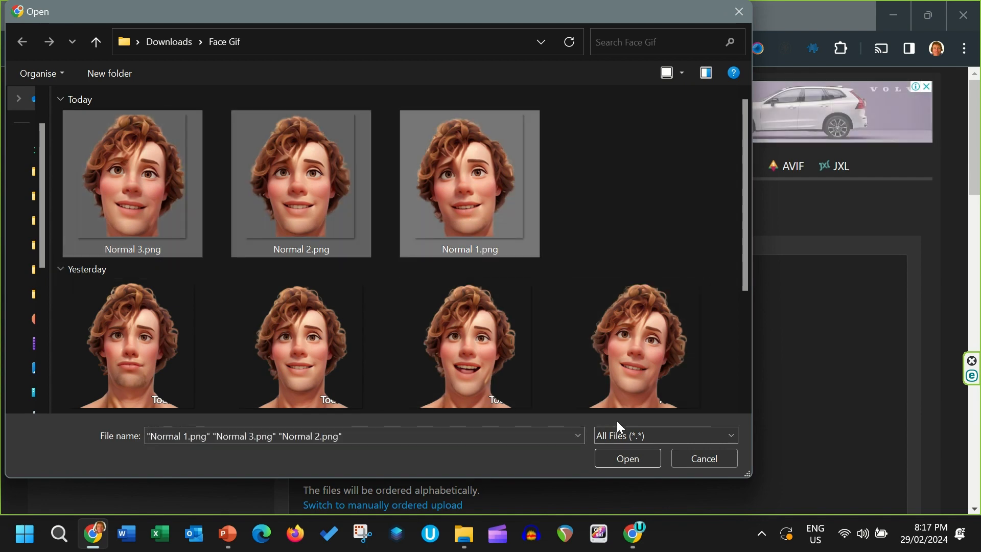
left_click(629, 458)
scroll(294, 381, "down", 2)
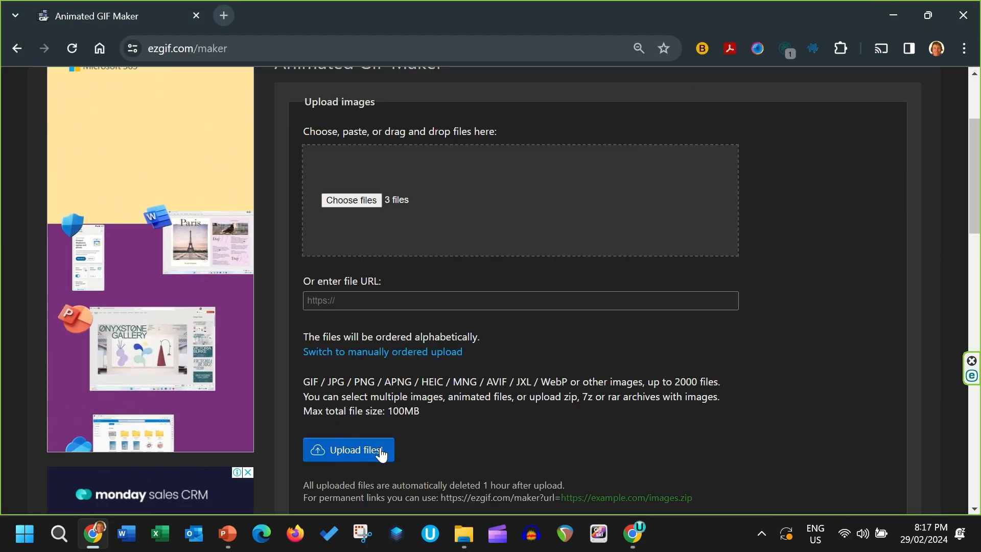
left_click(338, 450)
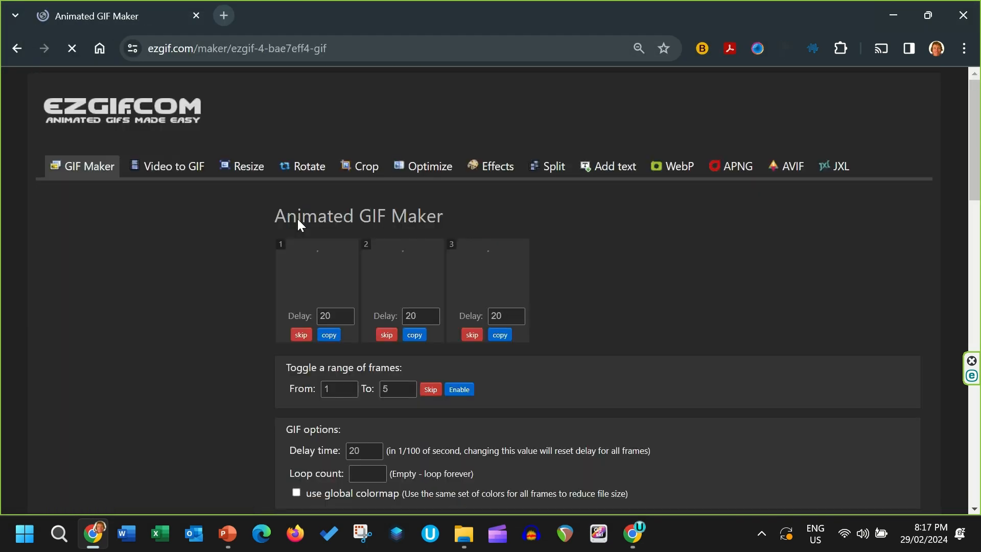
Duplicate frame 2 and move the copy after frame 3 so the sequence runs 1, 2, 3, 2.
left_click(415, 336)
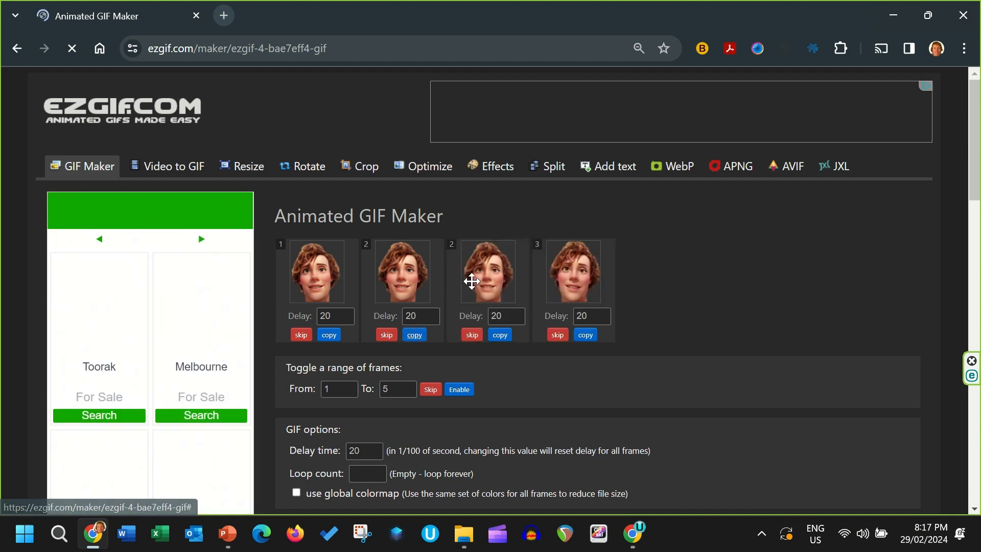
left_click_drag(485, 277, 600, 278)
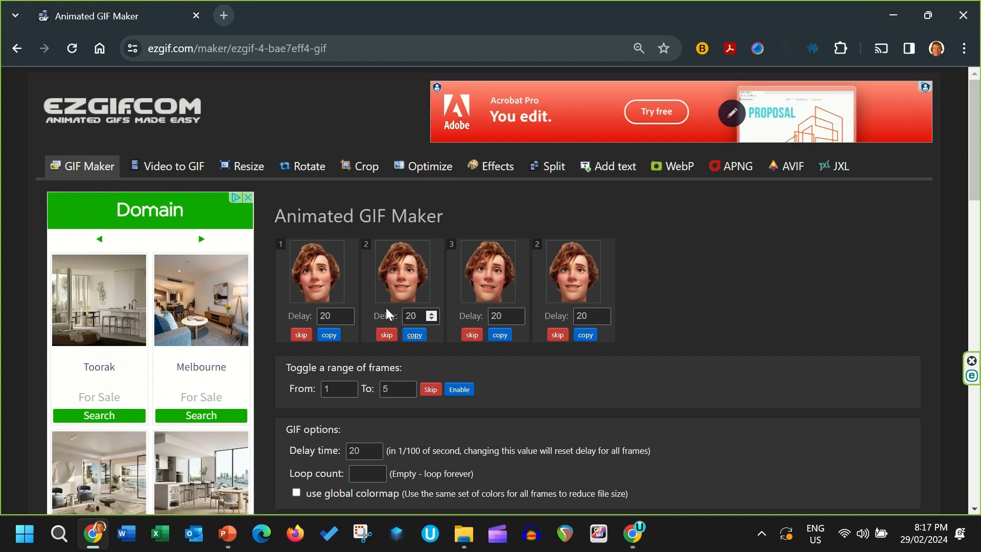
scroll(299, 302, "down", 3)
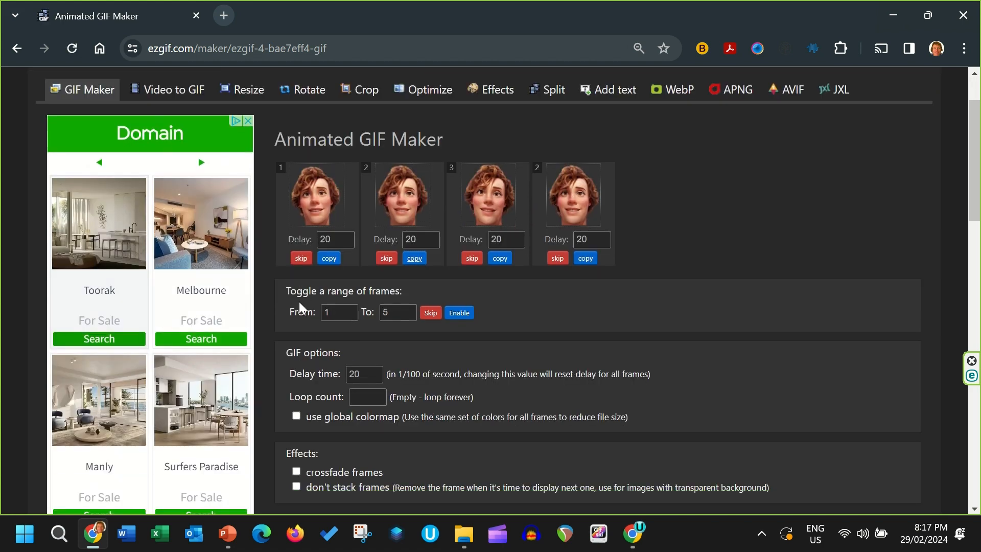
Enable don't stack frames, make the GIF from the four face frames, and save the resulting animated image.
scroll(284, 313, "down", 1)
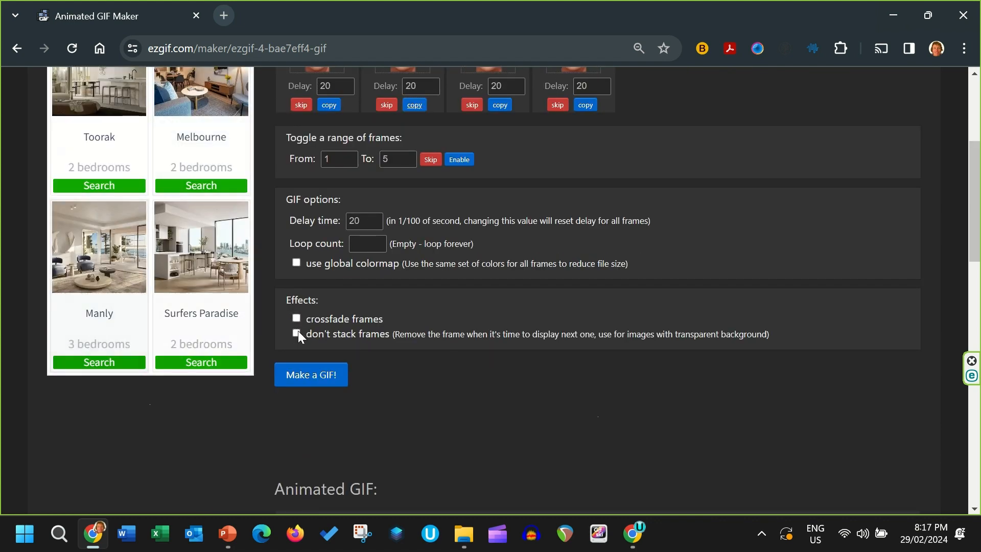
left_click(297, 332)
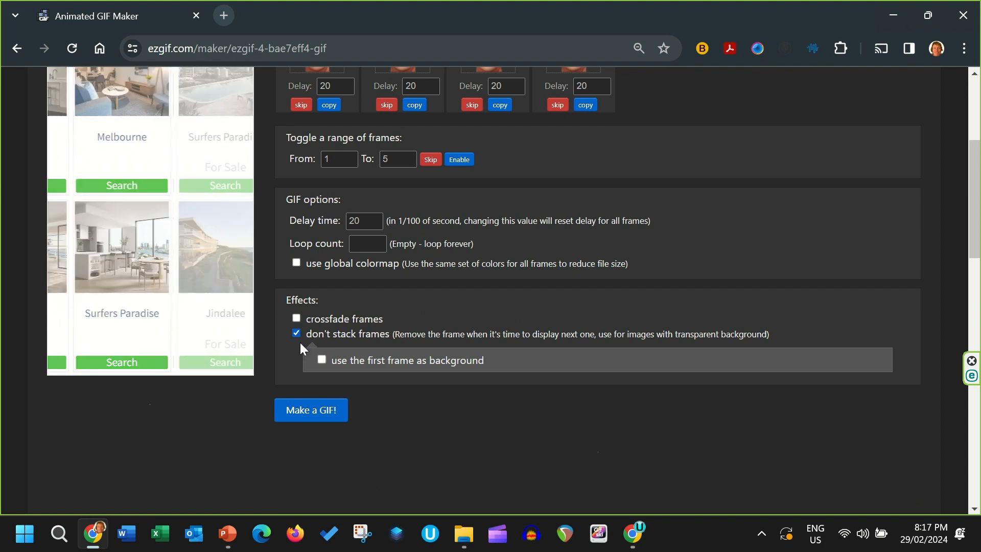
left_click(298, 416)
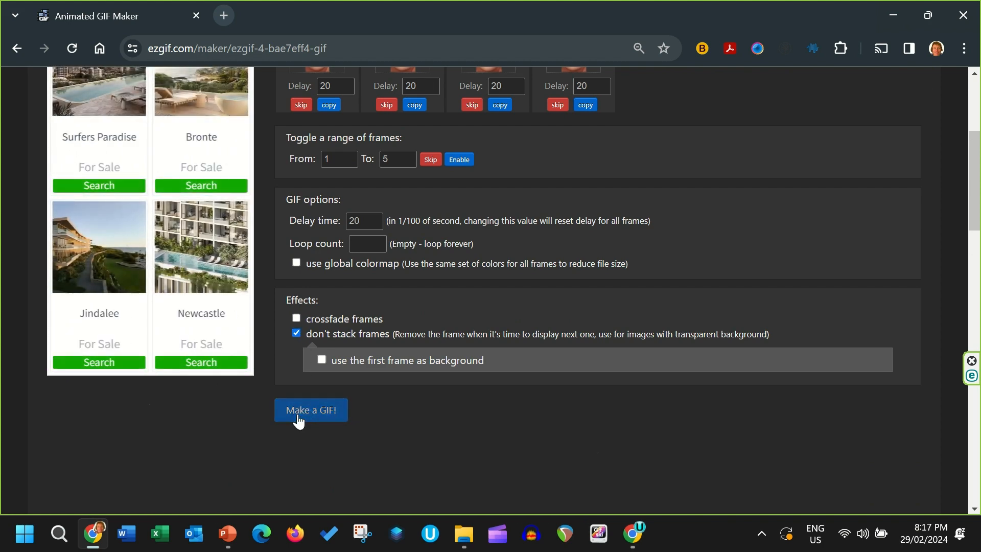
scroll(269, 355, "down", 1)
scroll(268, 355, "down", 5)
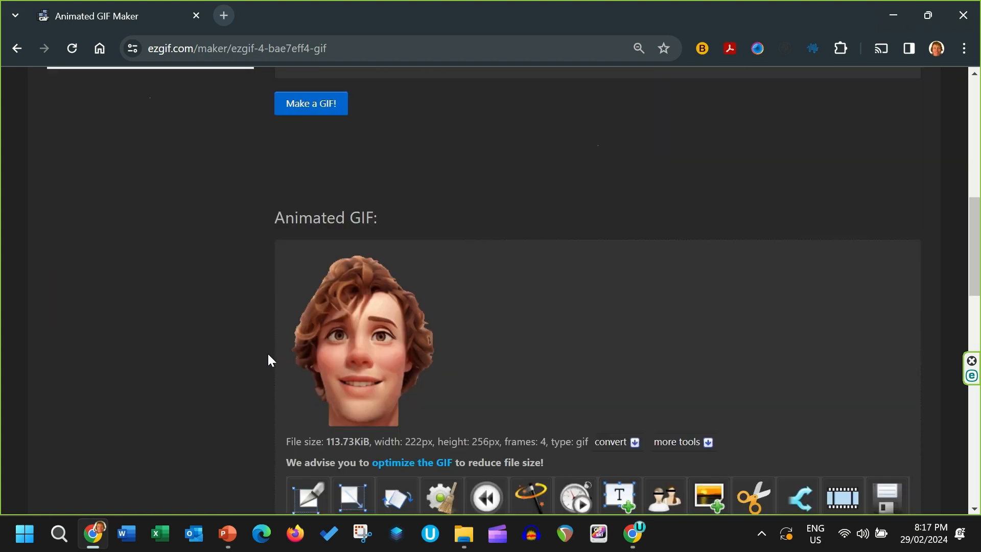
scroll(261, 350, "down", 2)
right_click(353, 254)
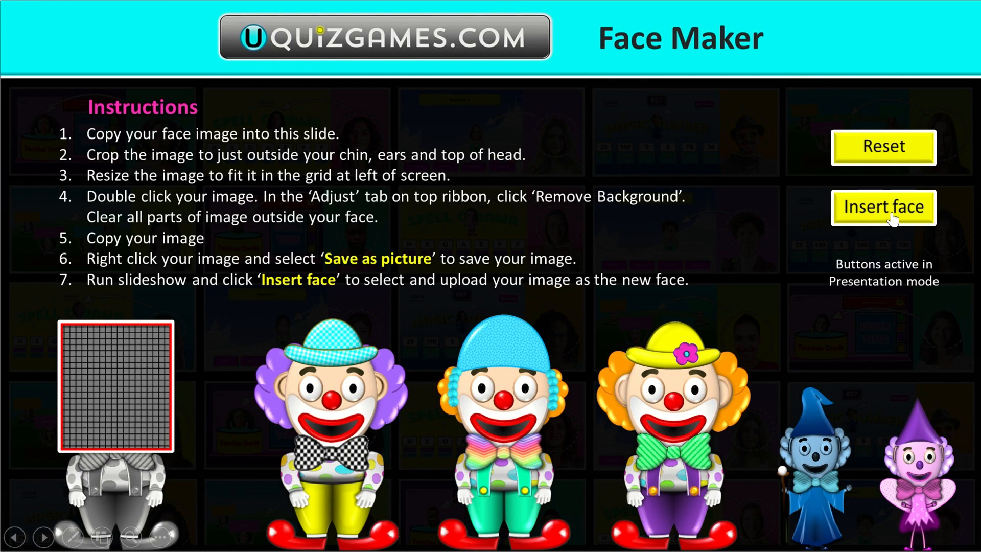
In the Face Maker slideshow in PowerPoint, insert Normal.gif from the Face Gif folder as the new face.
left_click(892, 218)
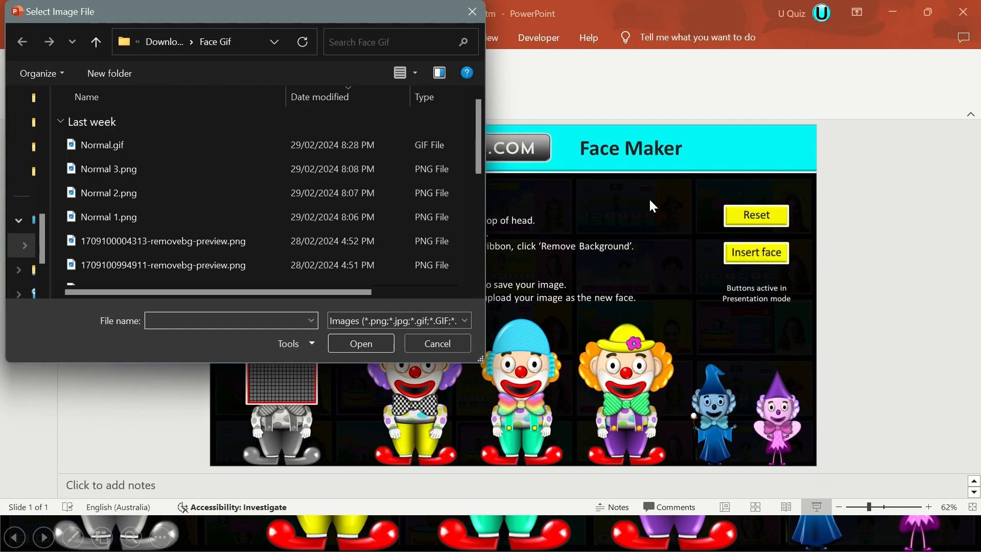
double_click(123, 150)
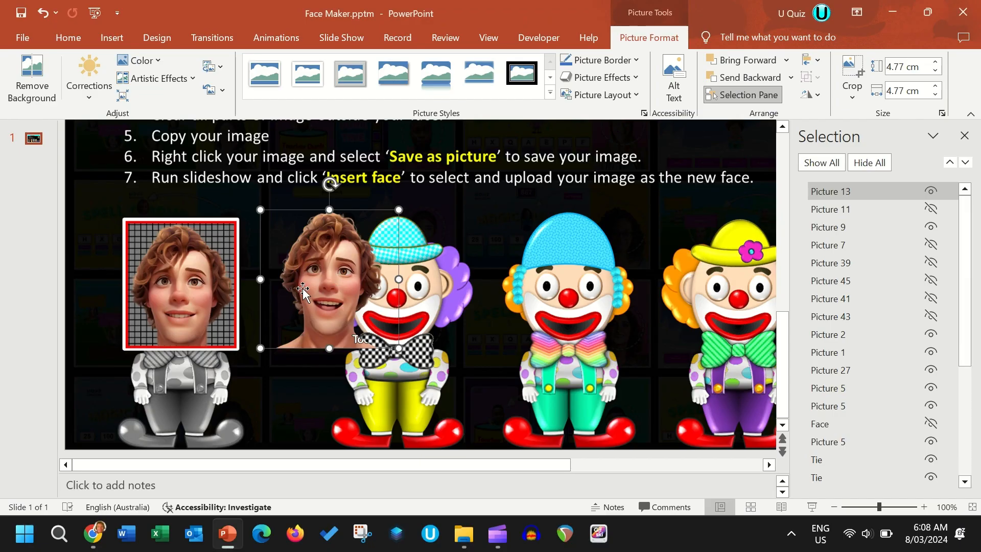
Align Picture 13 over the face on the grid, tilting it slightly counterclockwise and toggling its visibility to compare positions.
left_click_drag(325, 285, 177, 297)
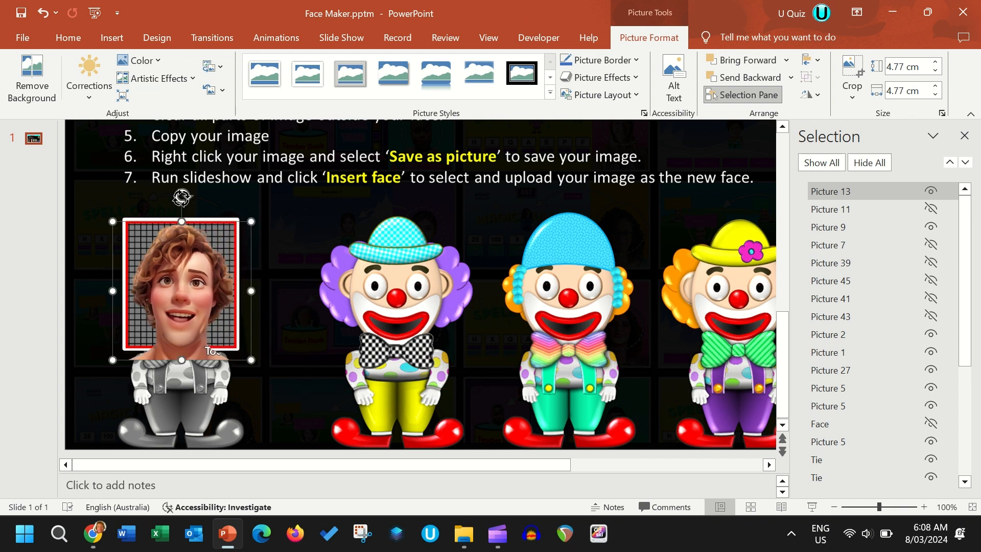
left_click_drag(182, 197, 177, 195)
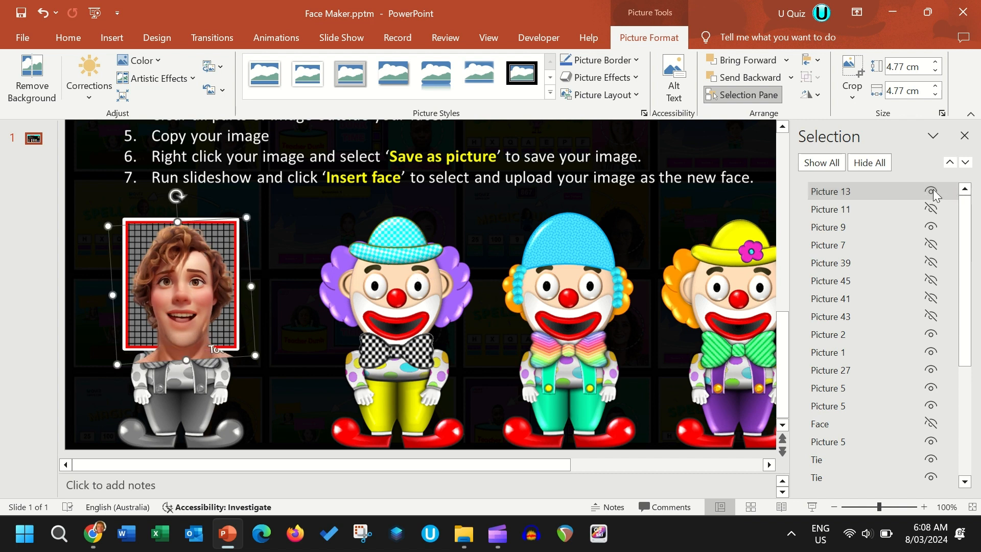
key("ctrl+Left")
key("ctrl+Left")
key("ctrl+Left")
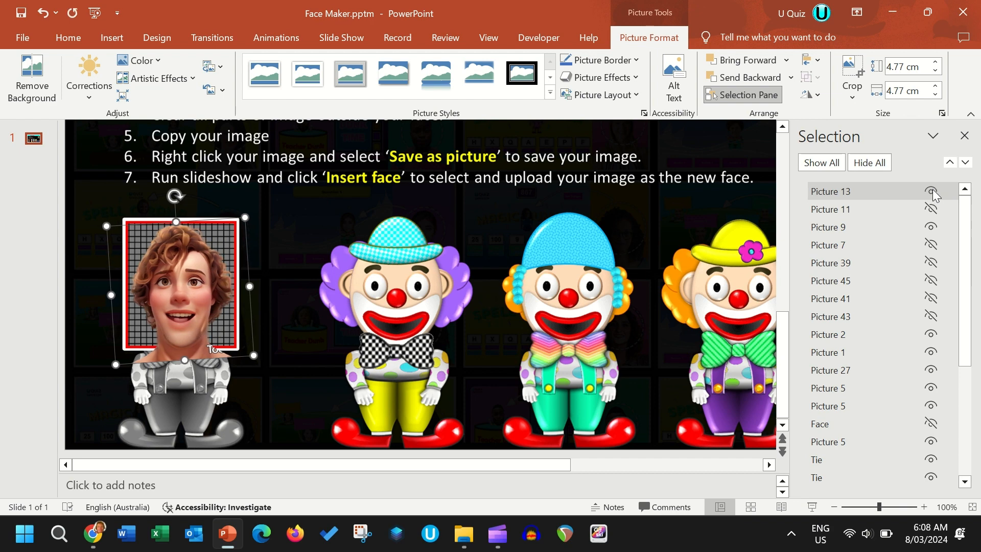
left_click(931, 191)
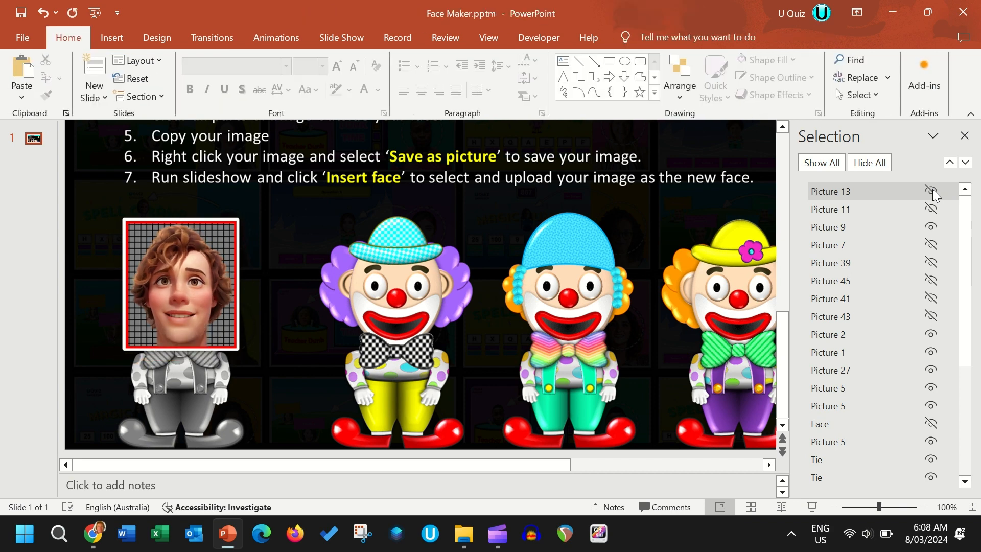
left_click(932, 191)
Paste a copy of Picture 13 as a picture, align it over the original on the grid, and hide Picture 13.
right_click(197, 212)
left_click(233, 264)
right_click(270, 249)
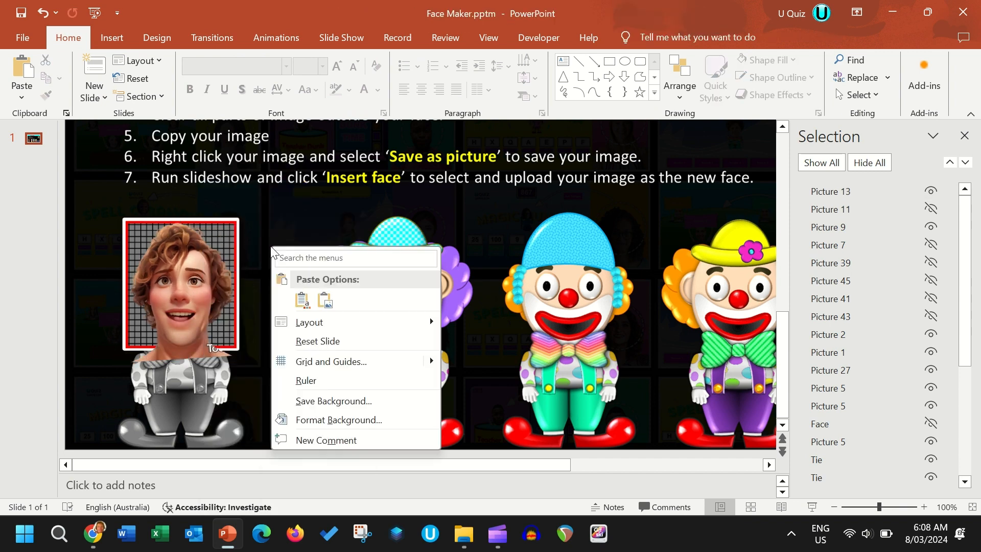
left_click(324, 297)
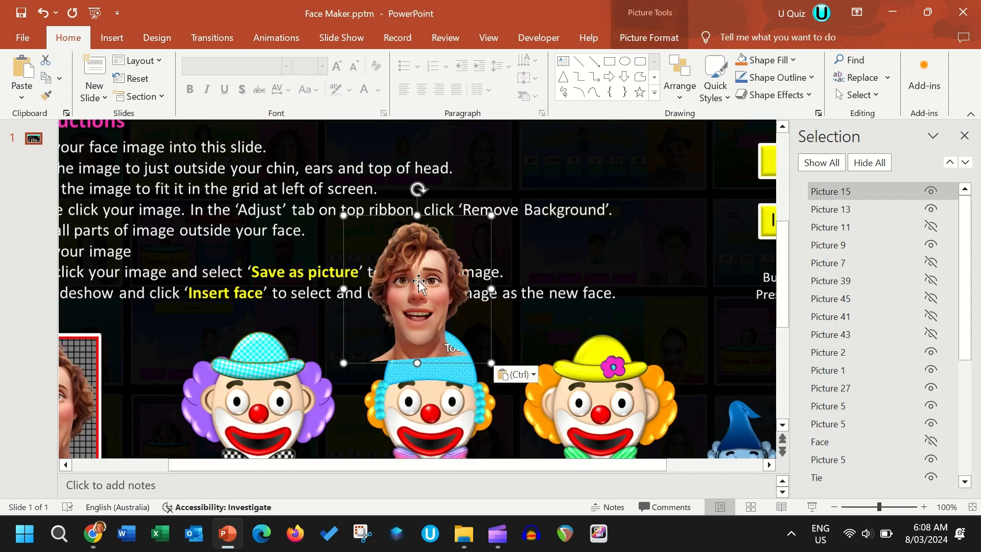
left_click_drag(419, 285, 163, 384)
scroll(162, 384, "up", 1)
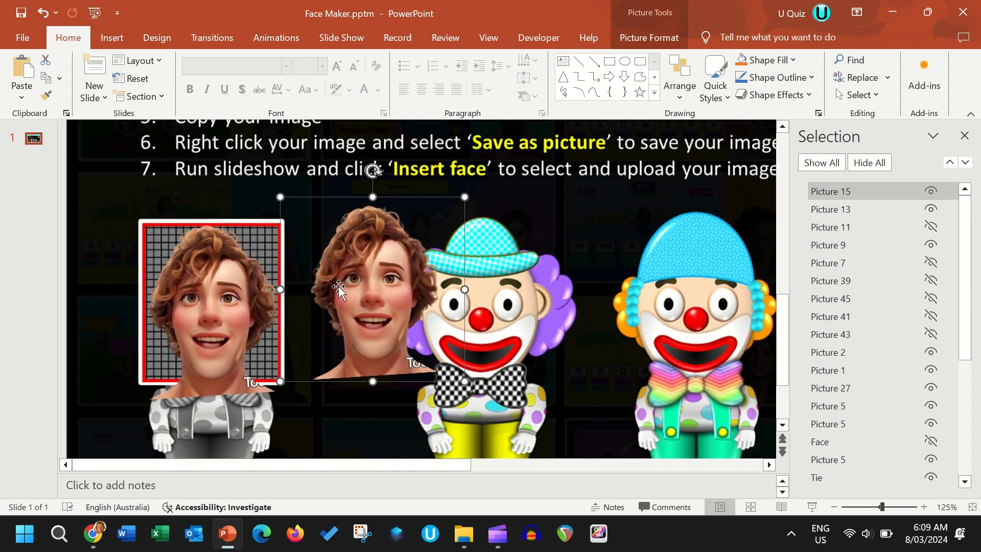
left_click_drag(364, 282, 210, 301)
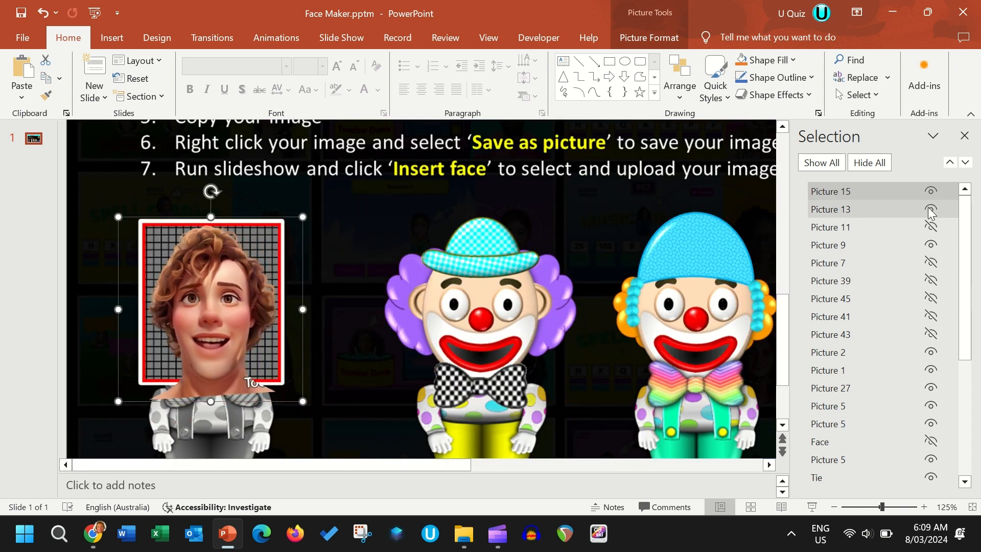
left_click(932, 192)
left_click(933, 193)
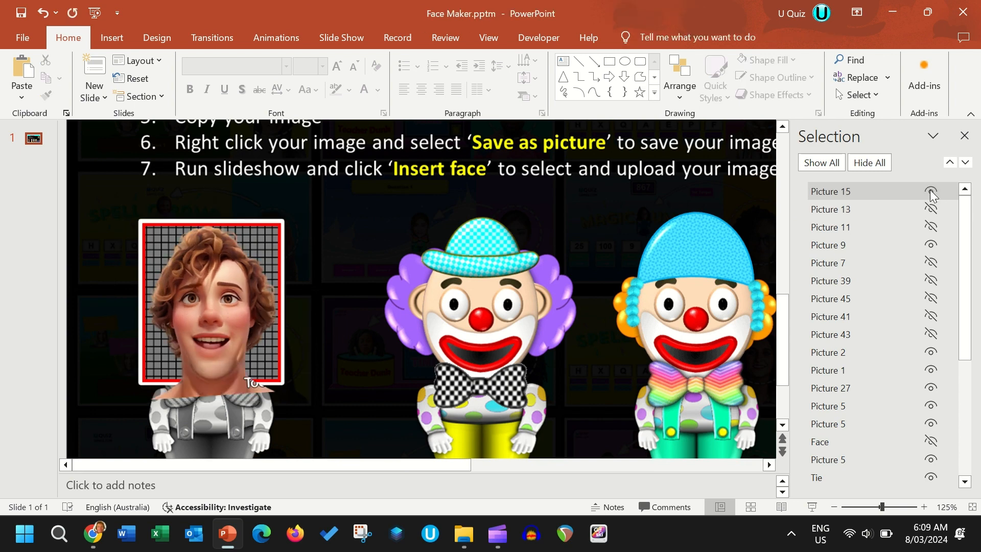
Crop Picture 15, the open-mouthed face, to the grid's red border.
left_click(869, 193)
left_click(650, 38)
left_click(853, 77)
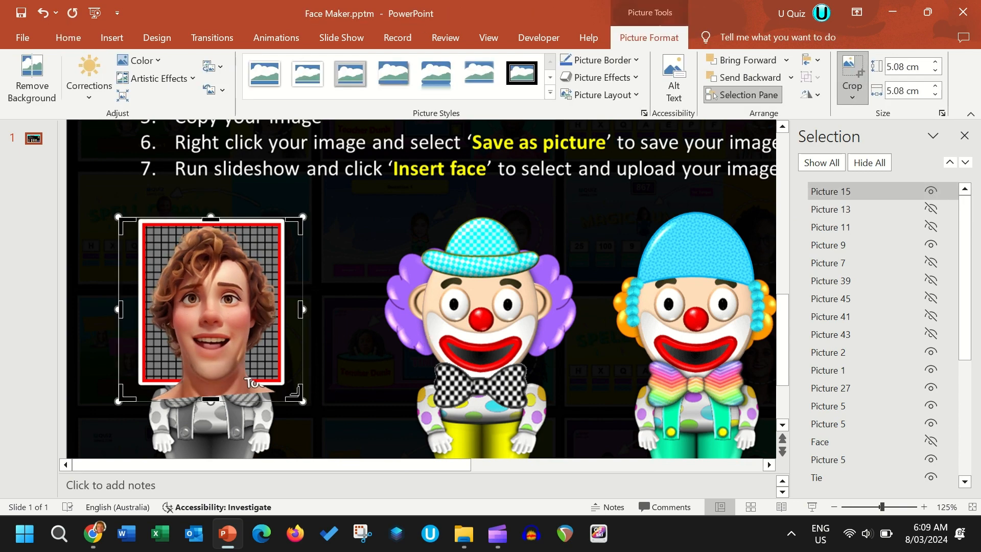
left_click_drag(295, 392, 280, 382)
left_click_drag(124, 224, 140, 228)
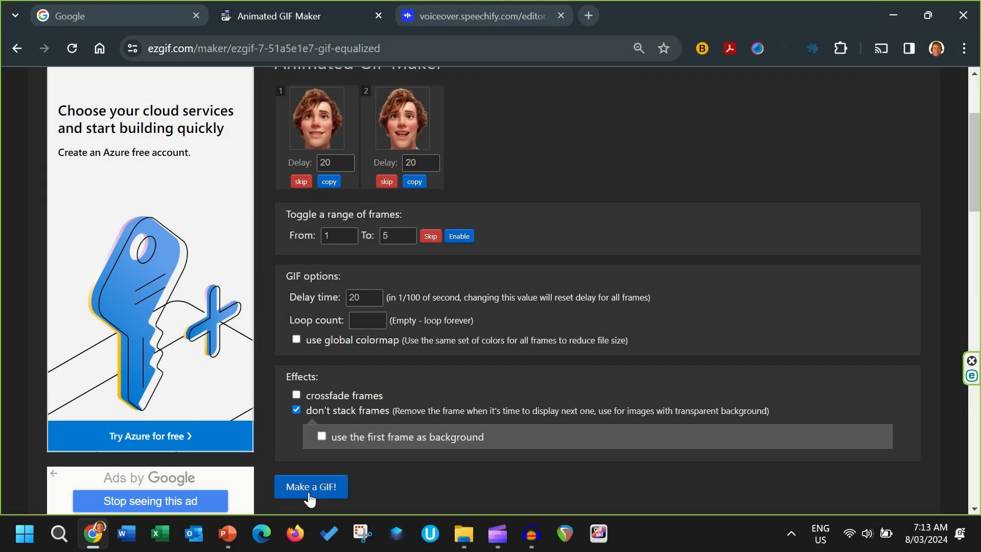
In ezgif.com's GIF Maker, make the GIF from the two talking-face frames with don't stack frames enabled, and save it.
left_click(310, 489)
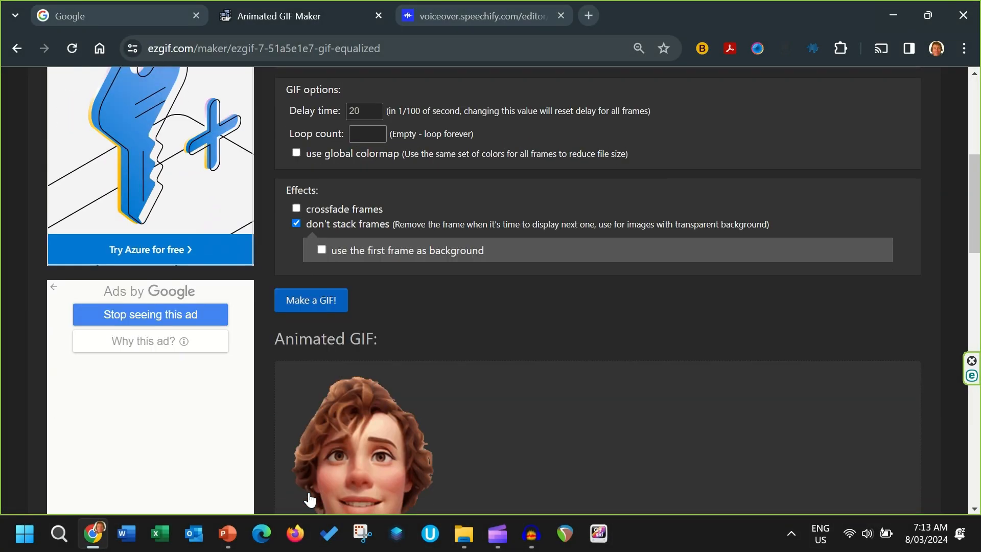
right_click(367, 443)
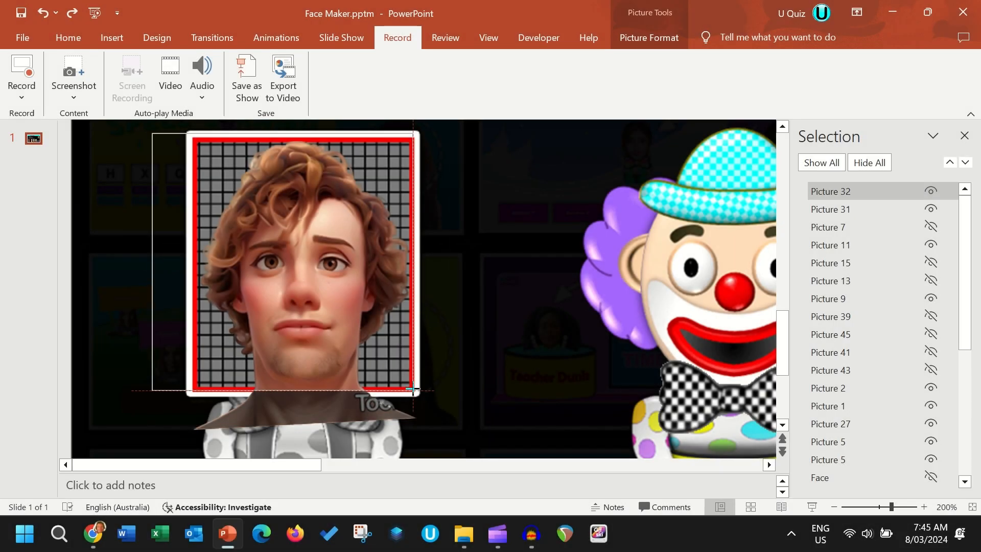
In PowerPoint, crop Picture 32, the sad face, to the grid's red border.
left_click_drag(158, 136, 197, 142)
left_click(481, 228)
left_click(813, 196)
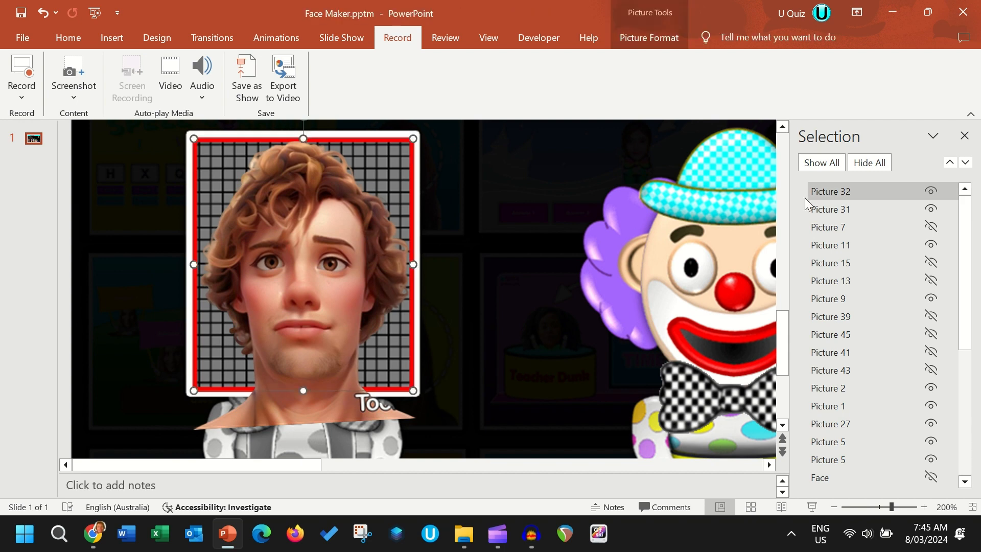
With Picture 32 hidden, crop Picture 31 to the grid's red border and save it as a picture.
left_click(933, 191)
left_click(341, 261)
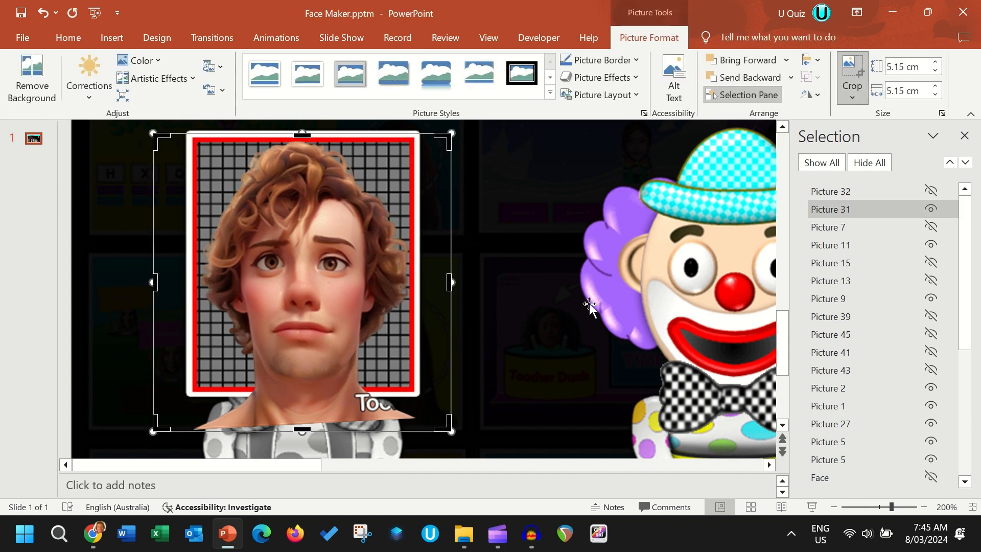
left_click_drag(451, 428, 412, 389)
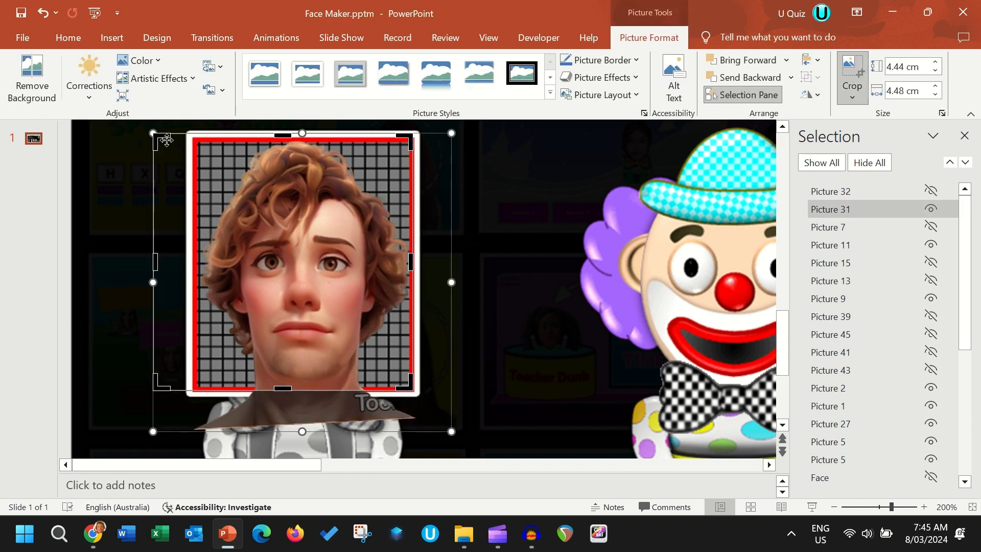
left_click_drag(163, 143, 196, 138)
left_click(469, 224)
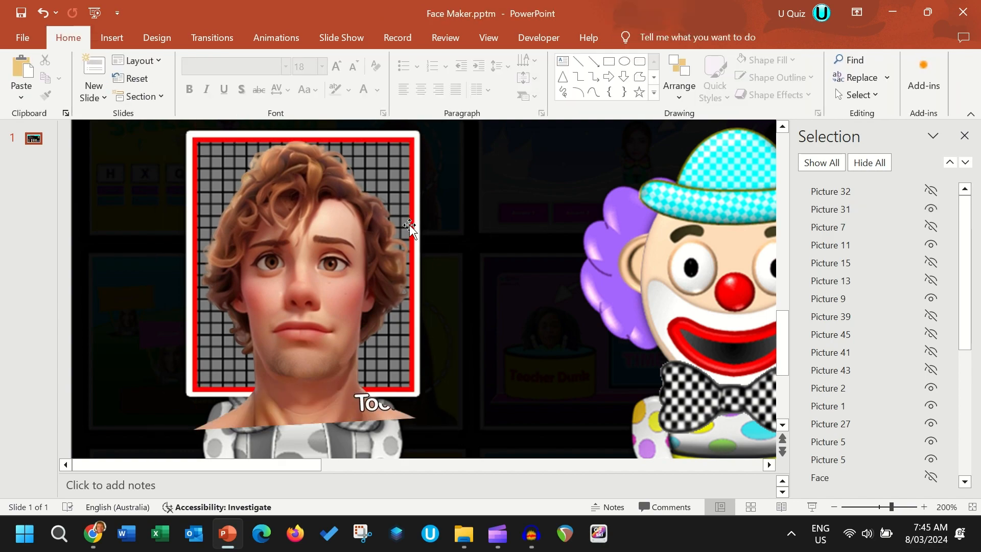
left_click(343, 243)
right_click(343, 243)
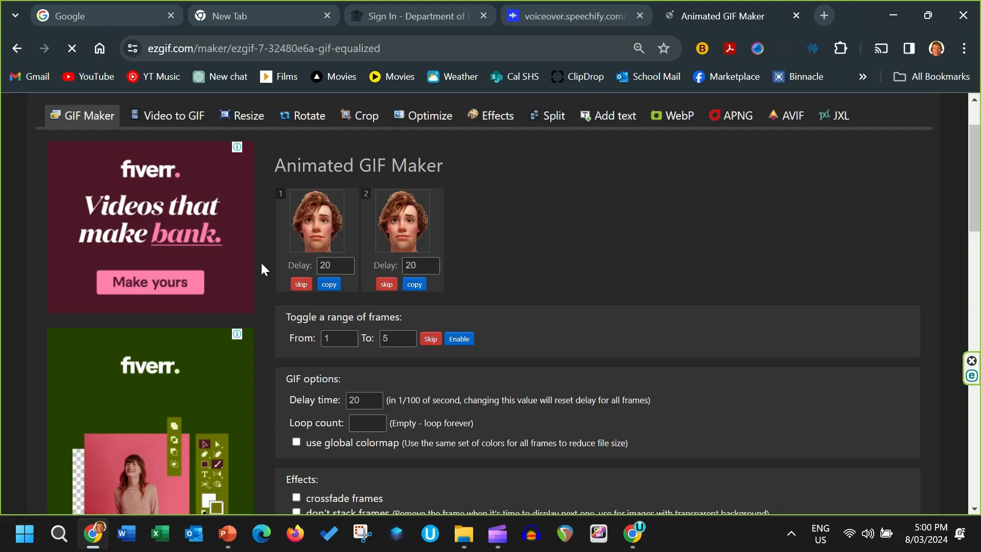
In ezgif.com's GIF Maker, enable don't stack frames for the two sad-face frames, make the GIF and save it.
scroll(260, 270, "down", 5)
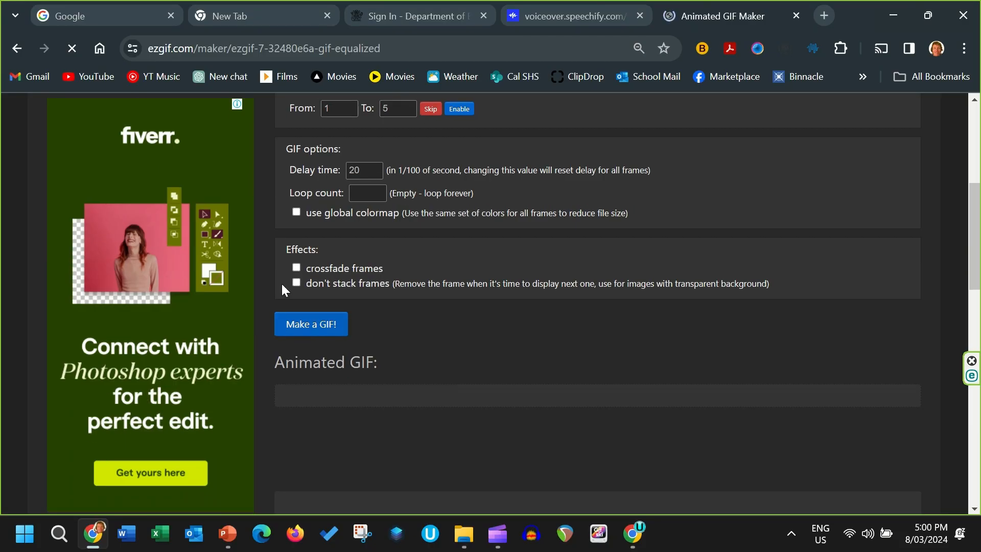
left_click(296, 283)
left_click(311, 359)
scroll(327, 337, "down", 5)
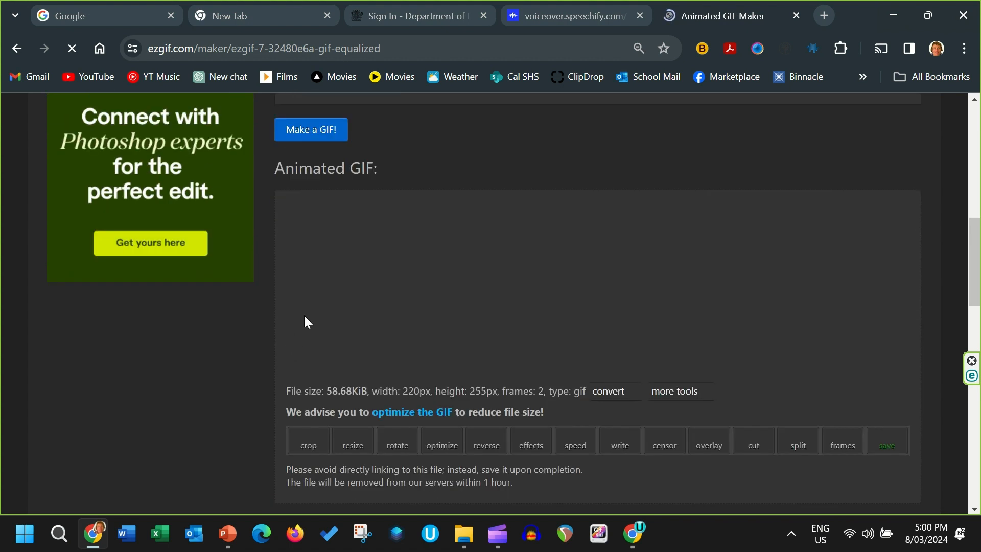
right_click(354, 272)
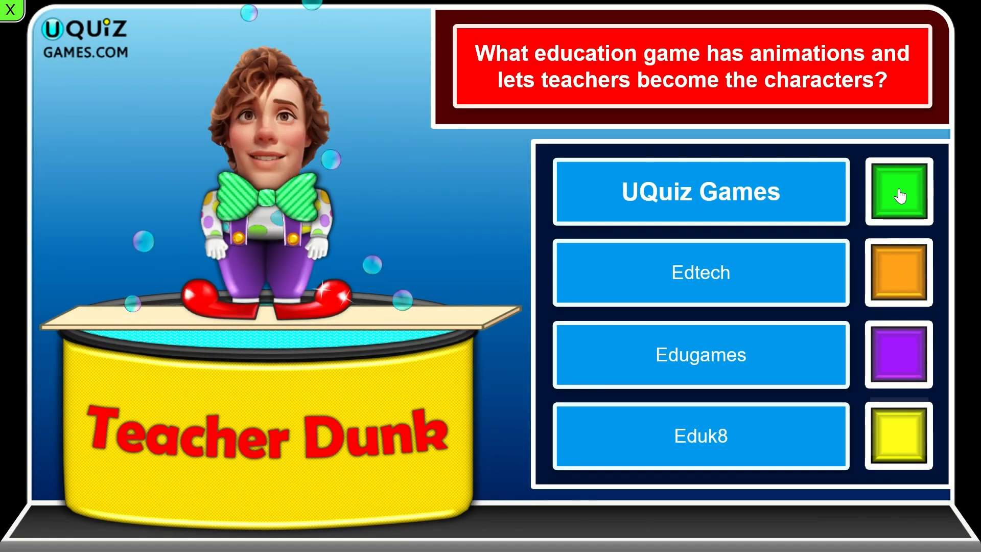
In the Teacher Dunk game, answer the question with UQuiz Games to dunk the character.
left_click(900, 195)
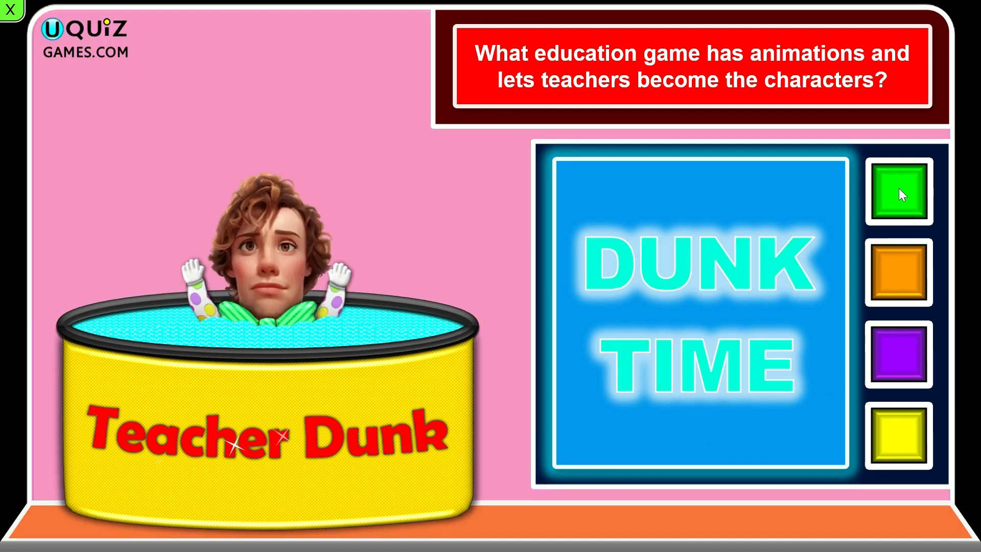